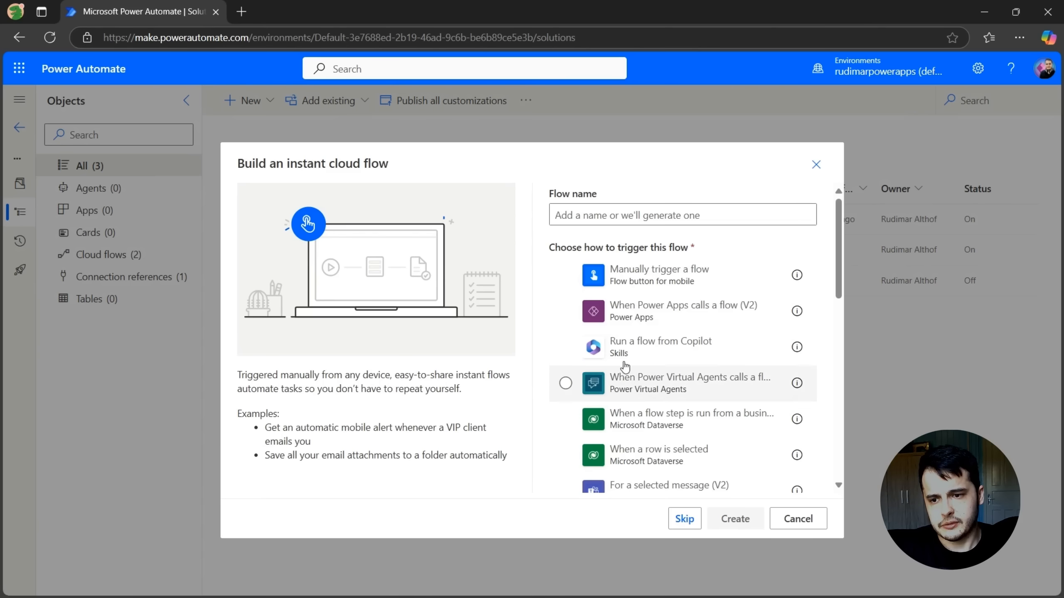
Create an instant cloud flow named [Manual] Load approvers emails with the Manually trigger a flow trigger
{"action": "scroll", "coordinate": [751, 356], "scroll_direction": "down", "scroll_amount": 10}
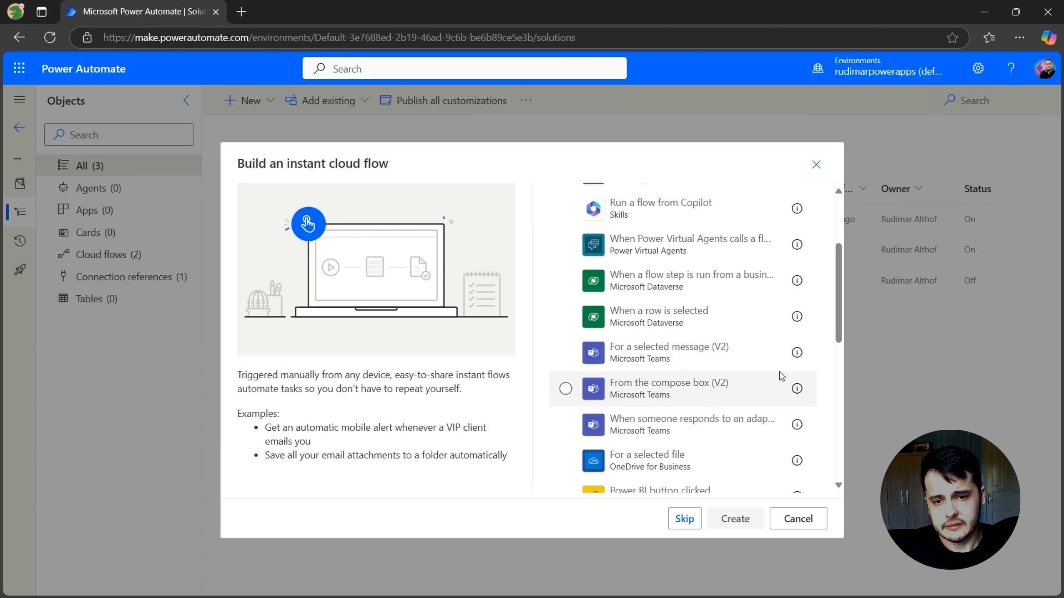
{"action": "scroll", "coordinate": [784, 345], "scroll_direction": "up", "scroll_amount": 10}
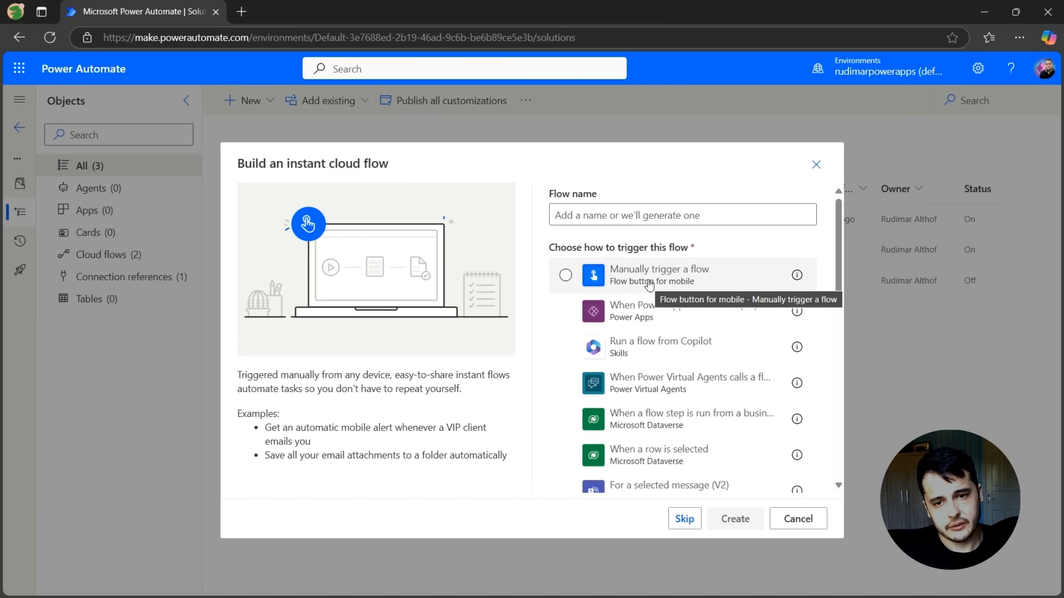
{"action": "left_click", "coordinate": [649, 284]}
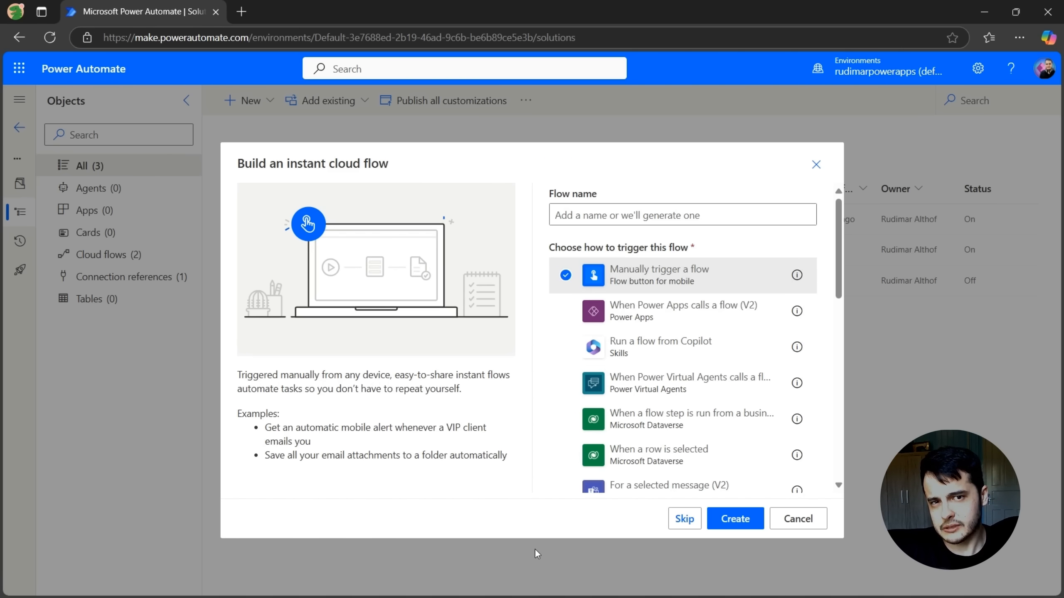
{"action": "left_click", "coordinate": [610, 221]}
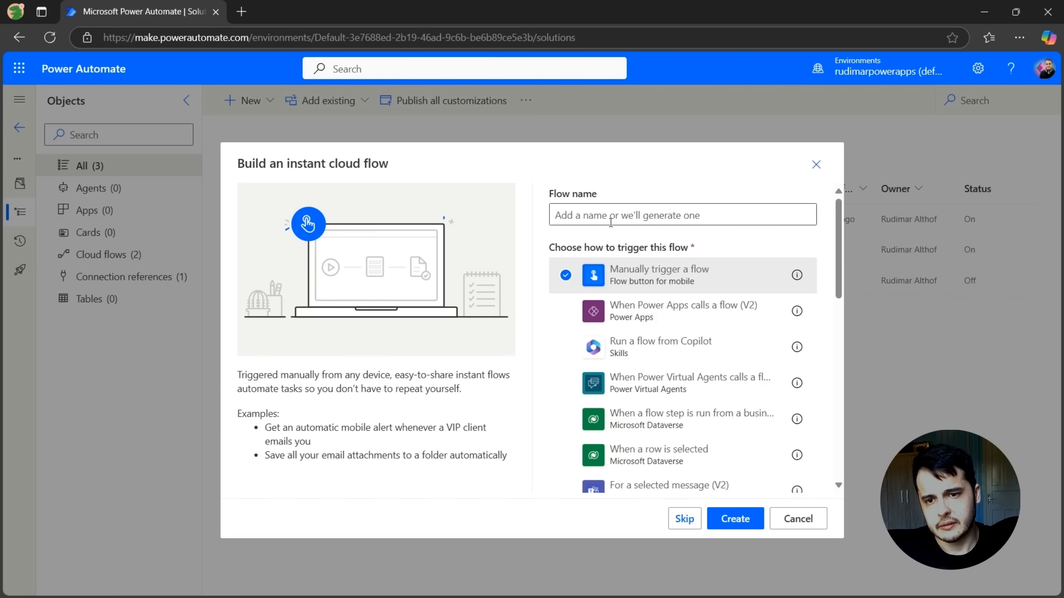
{"action": "type", "text": "["}
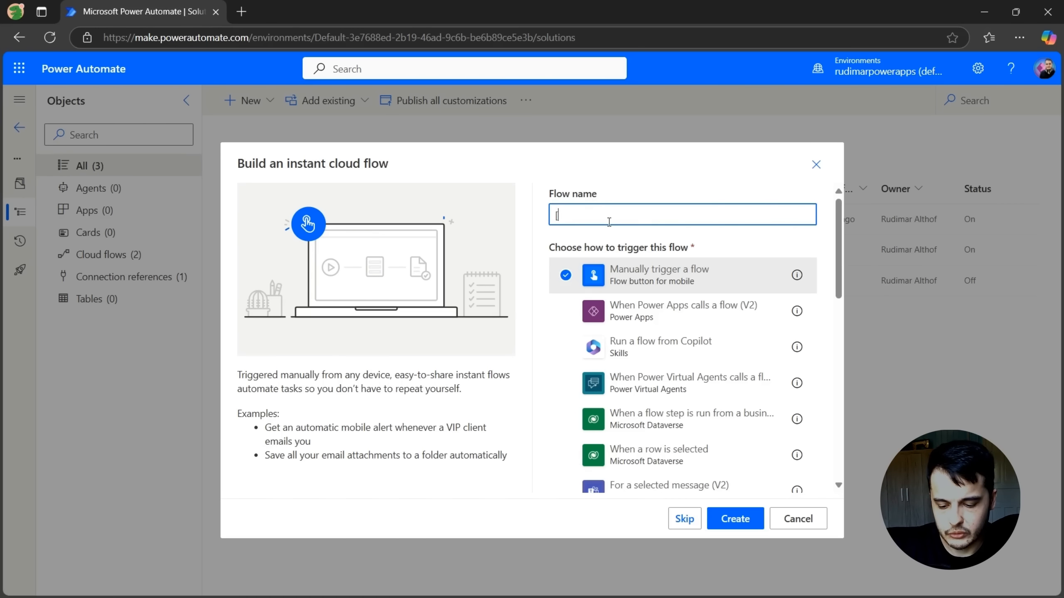
{"action": "type", "text": "Manual] Load "}
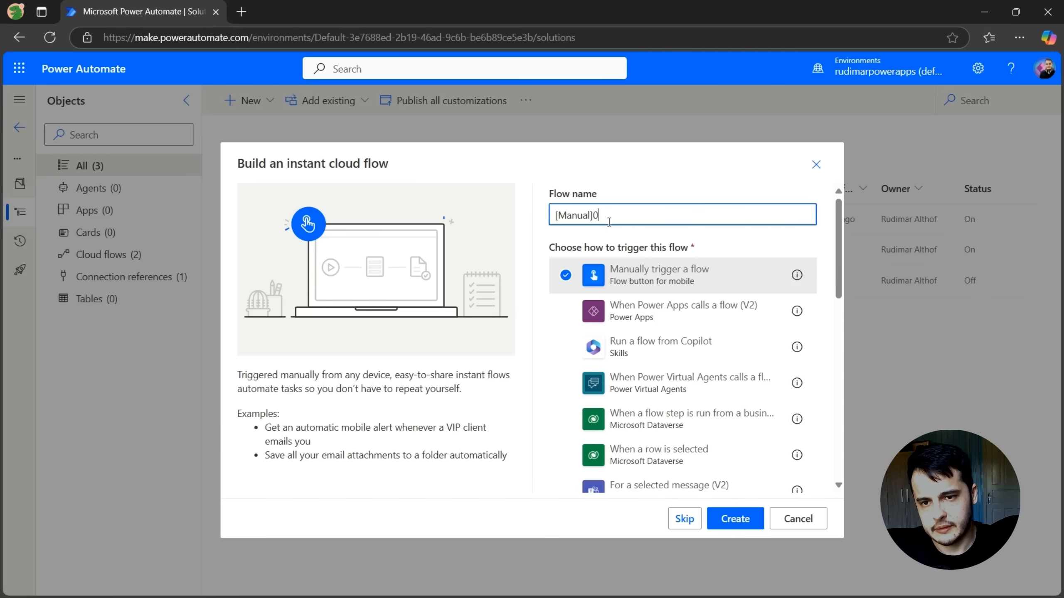
{"action": "type", "text": "approve"}
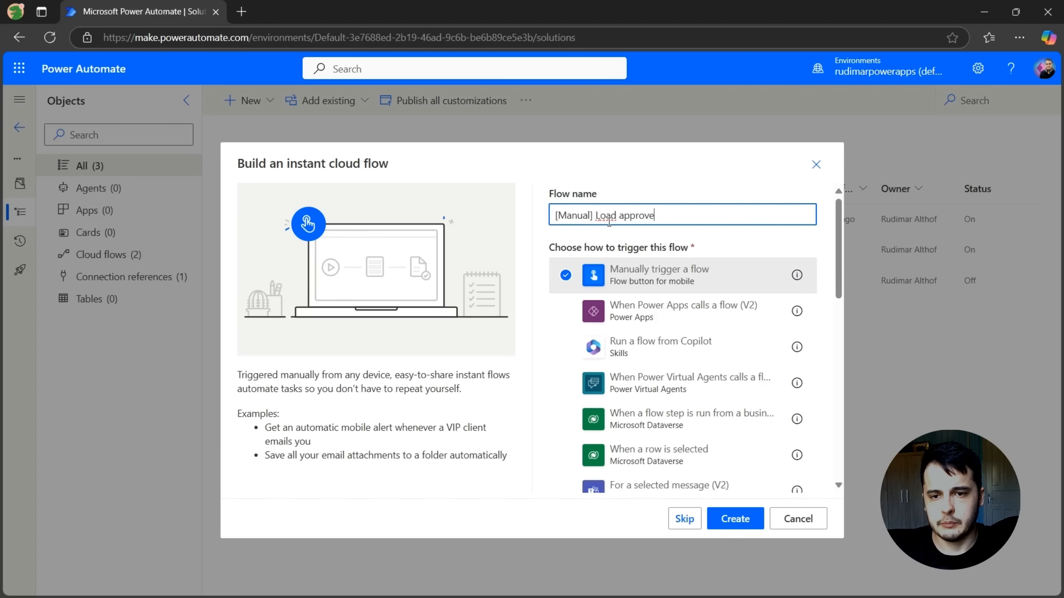
{"action": "type", "text": "rs emails"}
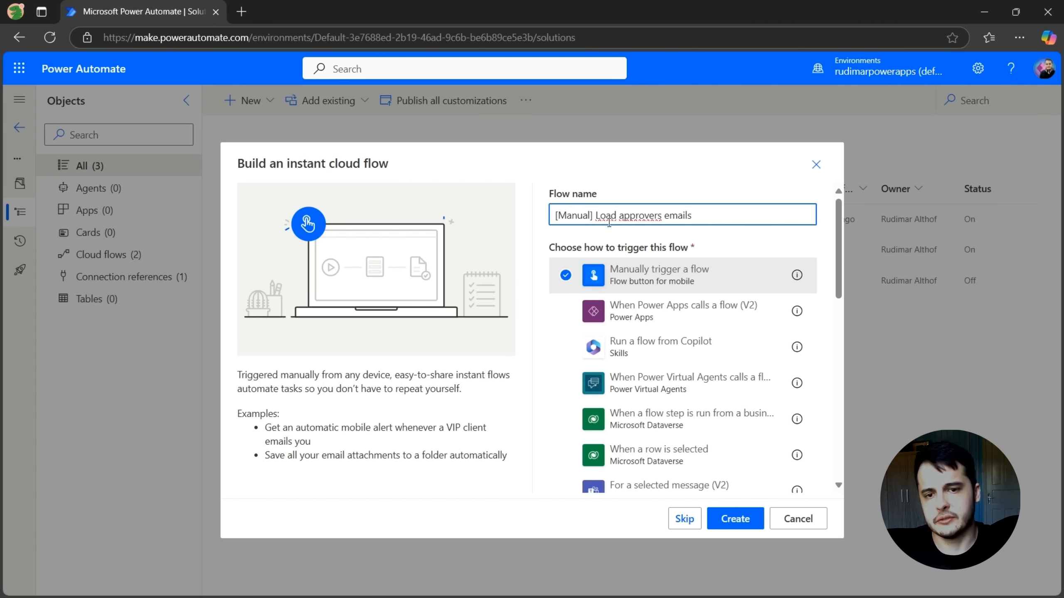
{"action": "left_click", "coordinate": [736, 519]}
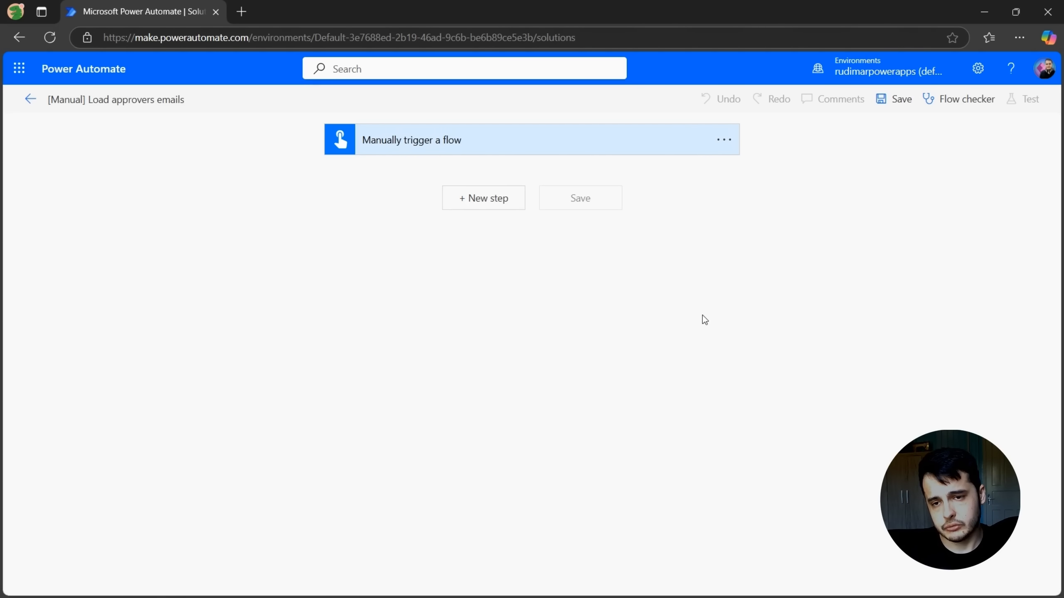
Add a SharePoint Get items action as a new step after the manual trigger
{"action": "key", "text": "ctrl+plus"}
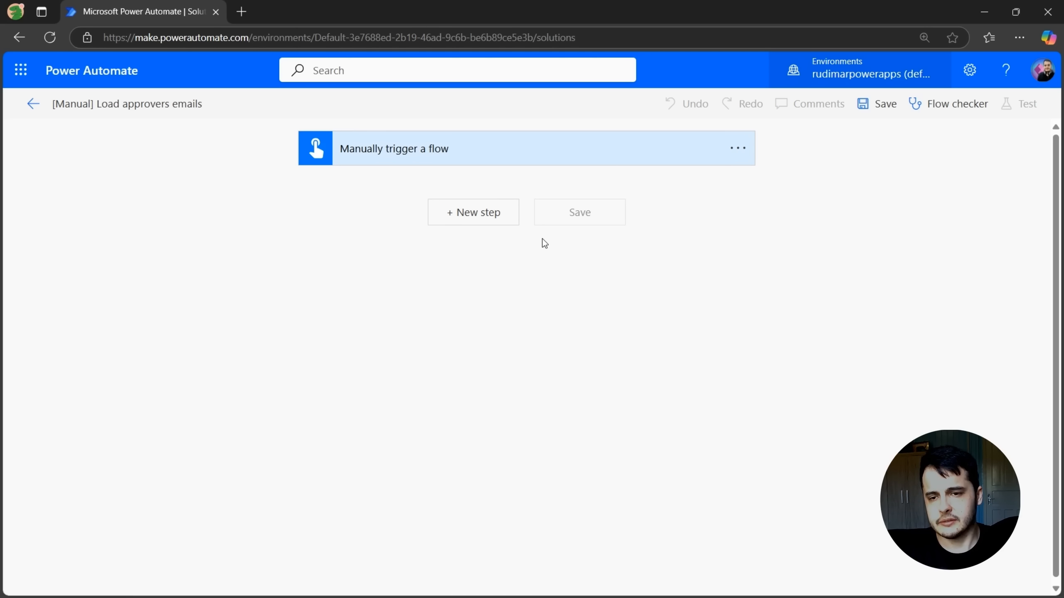
{"action": "left_click", "coordinate": [482, 221]}
{"action": "left_click", "coordinate": [528, 254]}
{"action": "type", "text": "get items"}
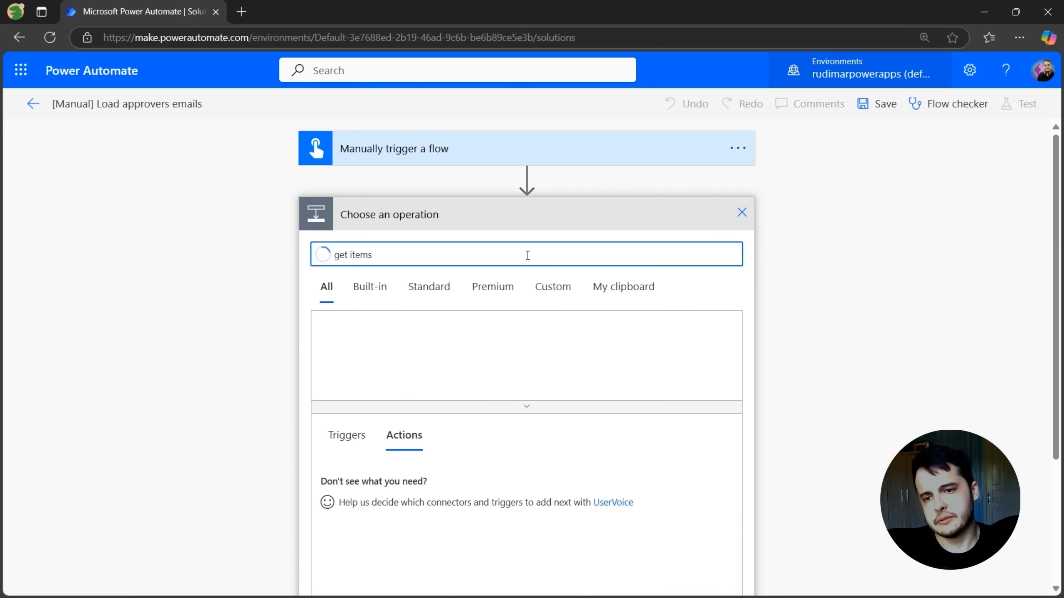
{"action": "scroll", "coordinate": [439, 539], "scroll_direction": "down", "scroll_amount": 2}
{"action": "scroll", "coordinate": [439, 540], "scroll_direction": "up", "scroll_amount": 2}
{"action": "left_click", "coordinate": [393, 486]}
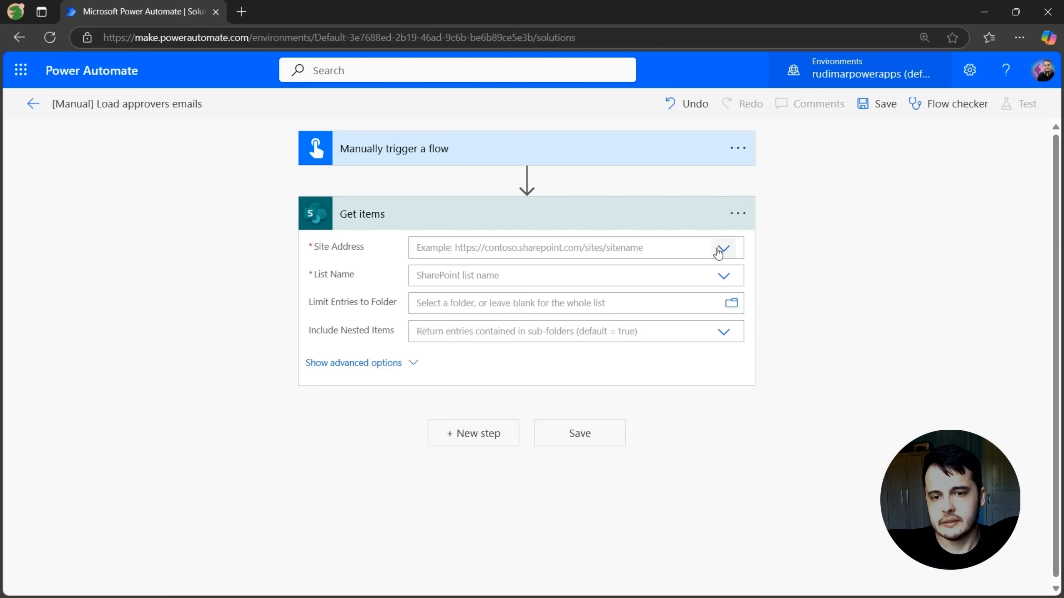
Set Get items' site address to Timesheet App and its list name to Approvers, then save the flow
{"action": "left_click", "coordinate": [722, 251]}
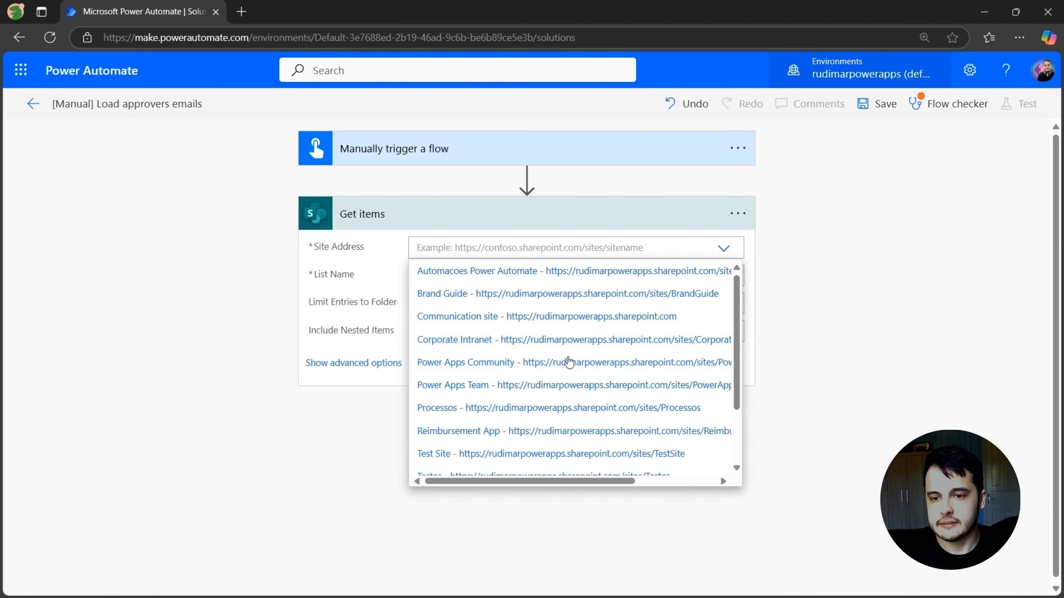
{"action": "scroll", "coordinate": [462, 448], "scroll_direction": "down", "scroll_amount": 2}
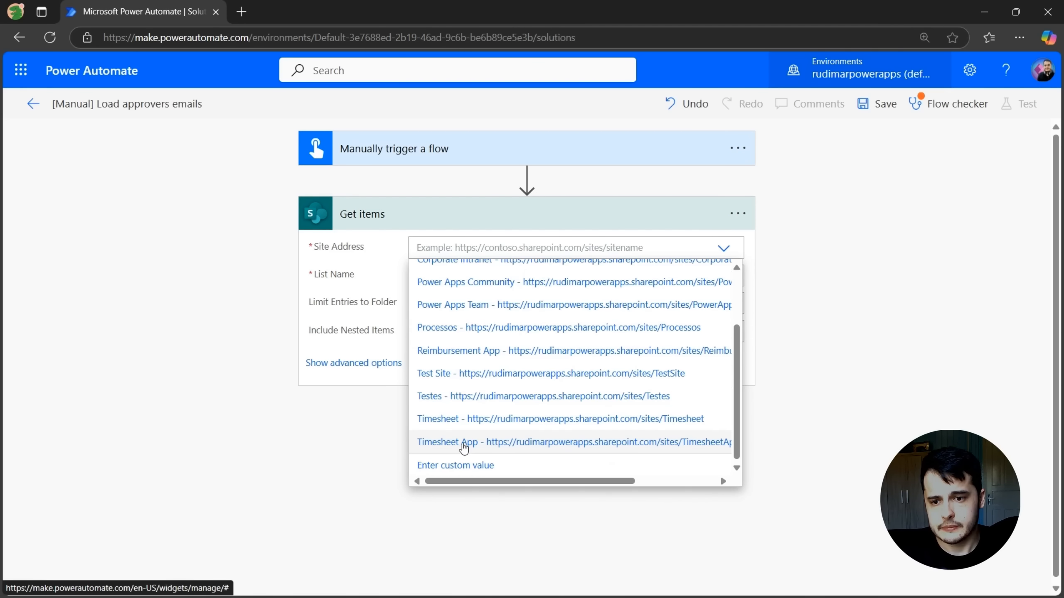
{"action": "left_click", "coordinate": [463, 448]}
{"action": "left_click", "coordinate": [724, 293]}
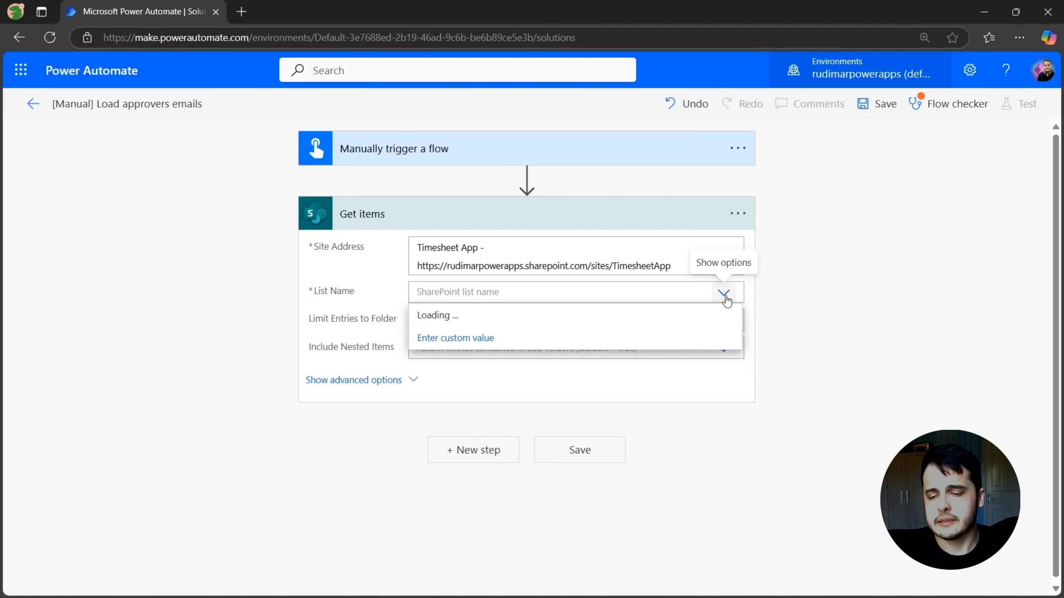
{"action": "left_click", "coordinate": [526, 315]}
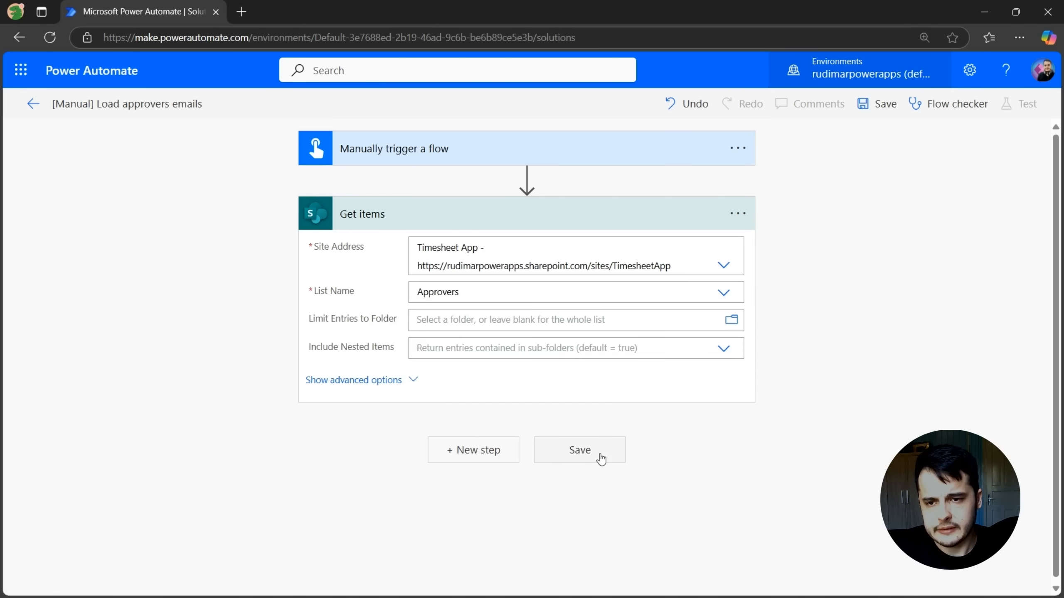
{"action": "left_click", "coordinate": [595, 455]}
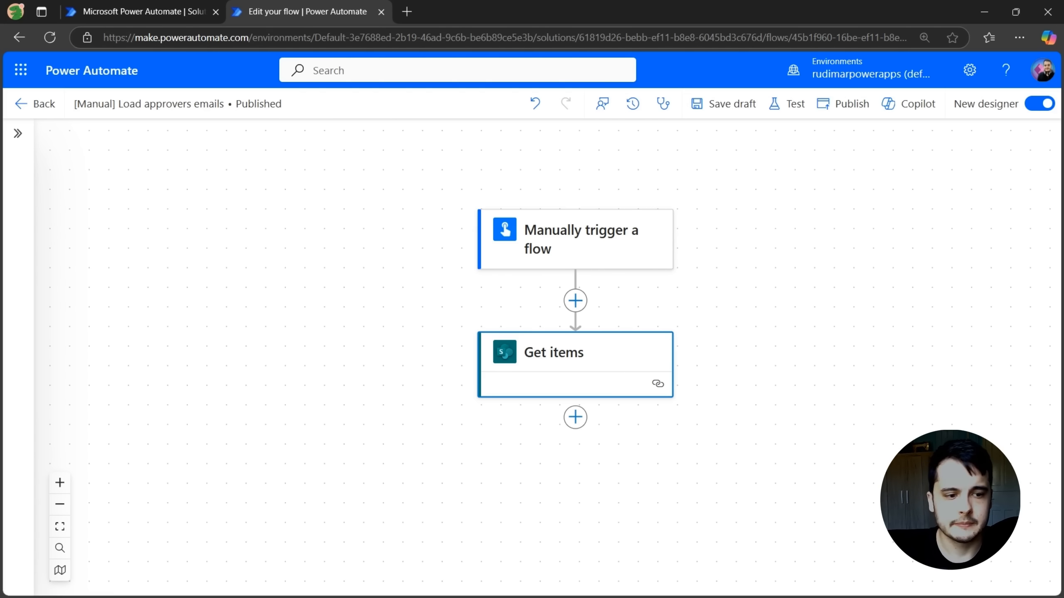
Insert a Data Operation Select action after Get items, filtering the action list to Built-in connectors
{"action": "left_click", "coordinate": [576, 418]}
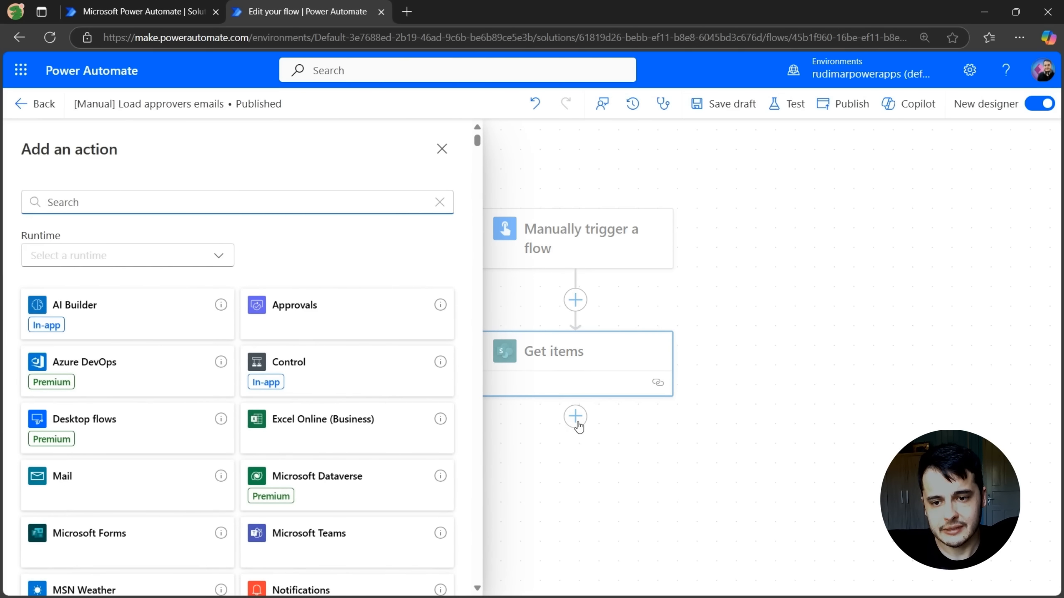
{"action": "scroll", "coordinate": [368, 349], "scroll_direction": "down", "scroll_amount": 1}
{"action": "scroll", "coordinate": [372, 357], "scroll_direction": "up", "scroll_amount": 1}
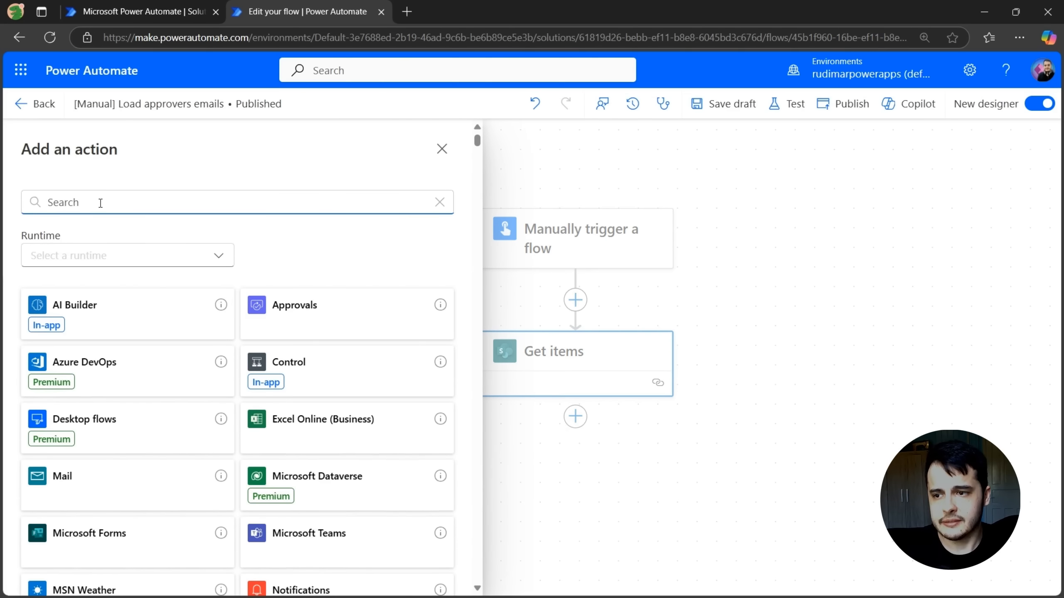
{"action": "type", "text": "select"}
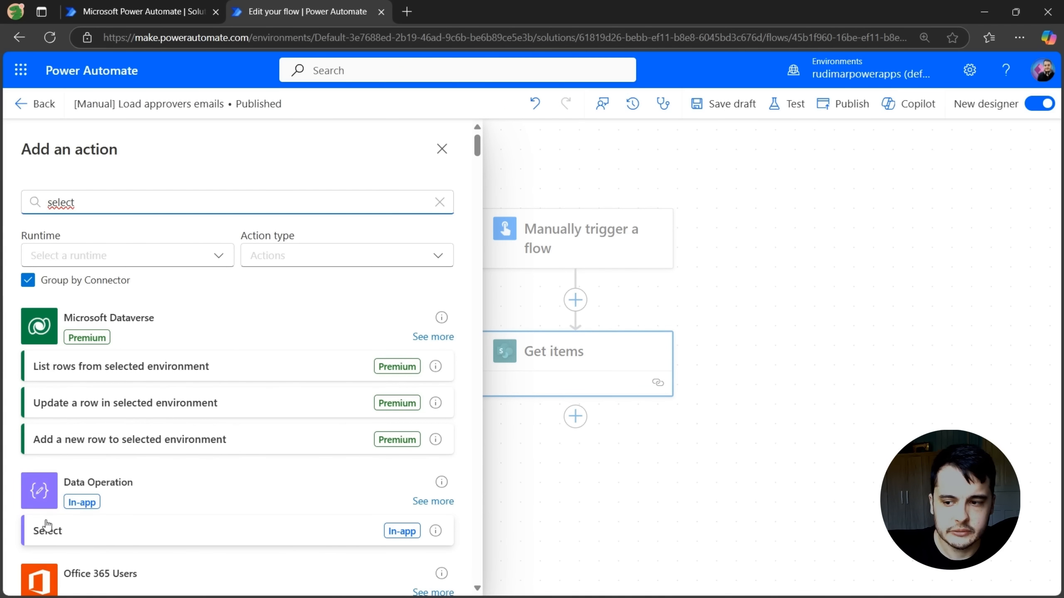
{"action": "left_click", "coordinate": [439, 202]}
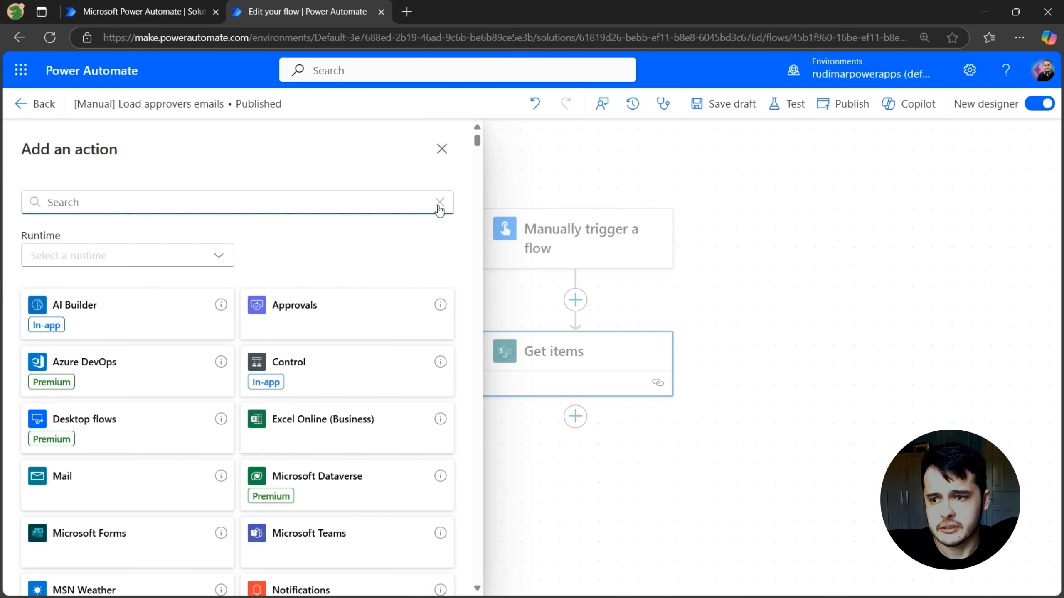
{"action": "left_click", "coordinate": [218, 256]}
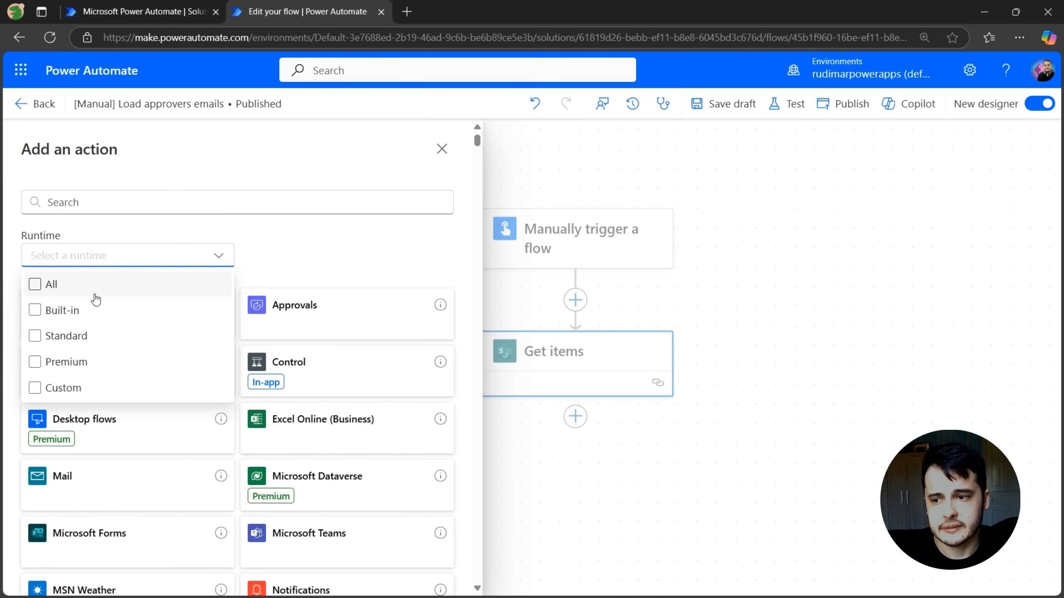
{"action": "left_click", "coordinate": [53, 317]}
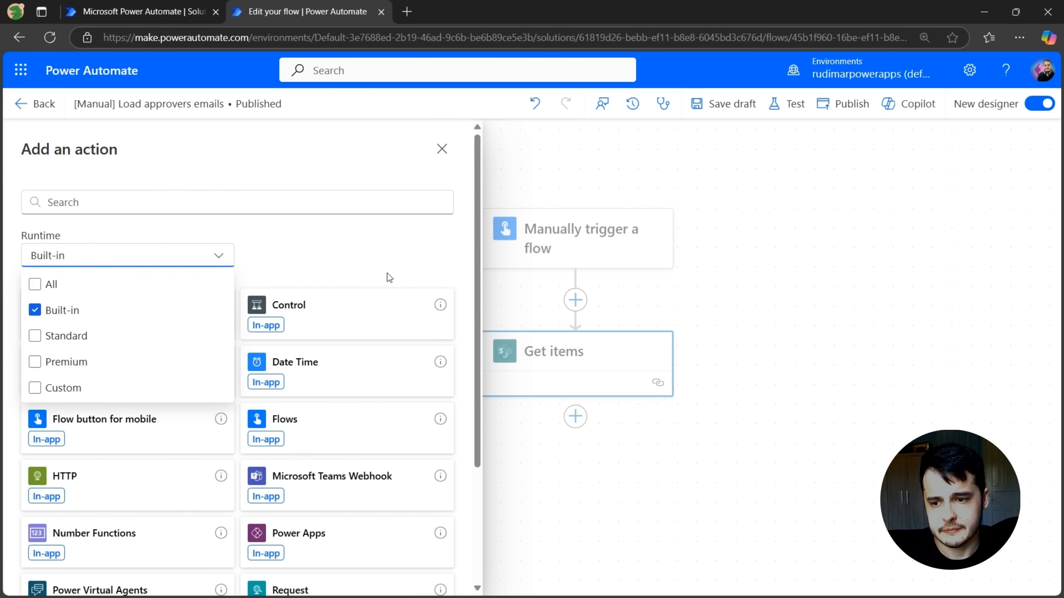
{"action": "left_click", "coordinate": [335, 269]}
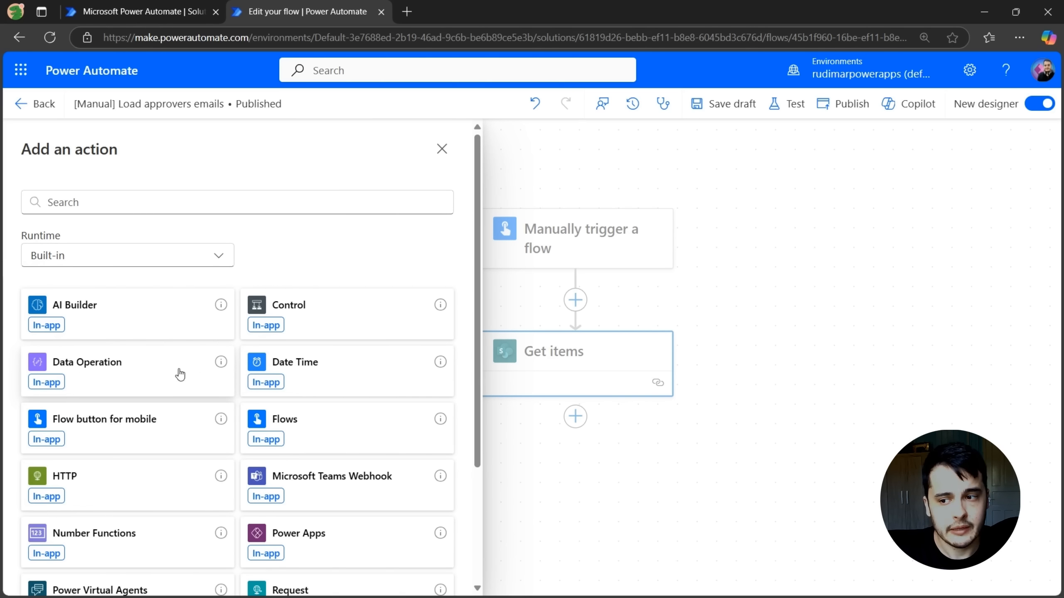
{"action": "left_click", "coordinate": [144, 377]}
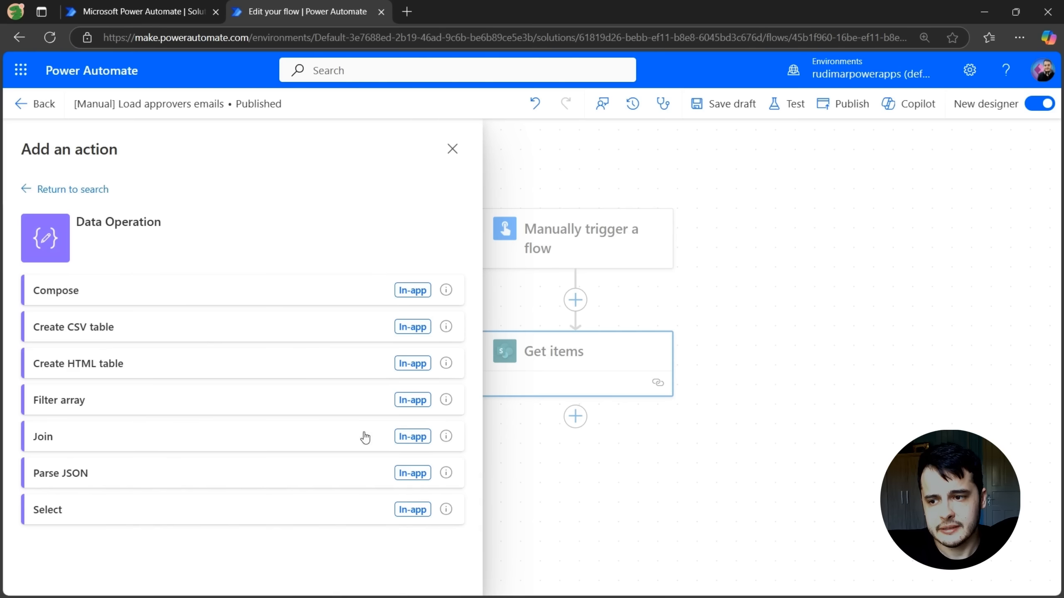
{"action": "left_click", "coordinate": [77, 510]}
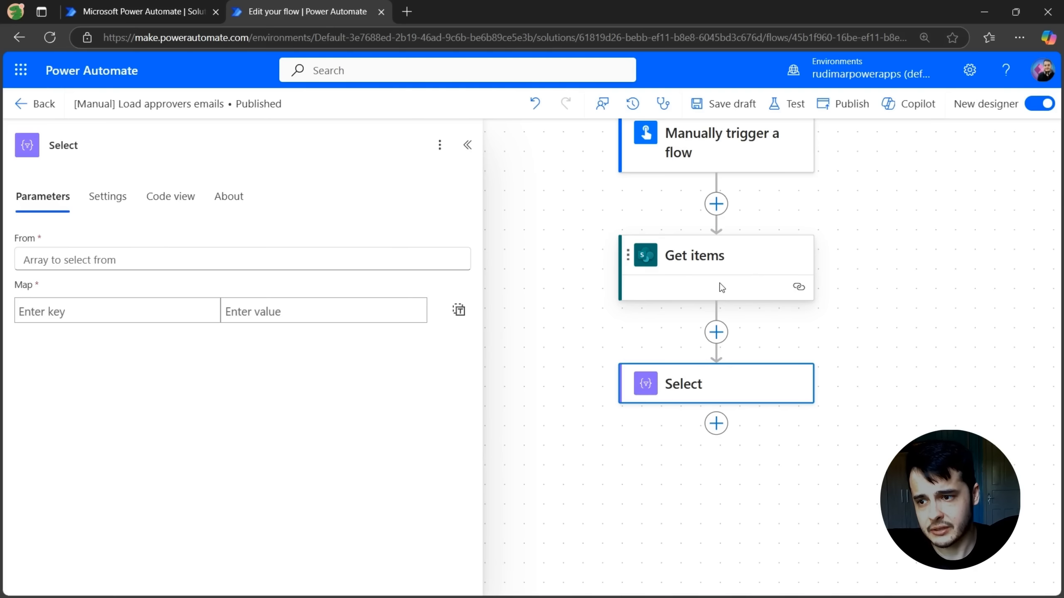
Set the Select action's From input to the body/value output of Get items
{"action": "left_click", "coordinate": [212, 262]}
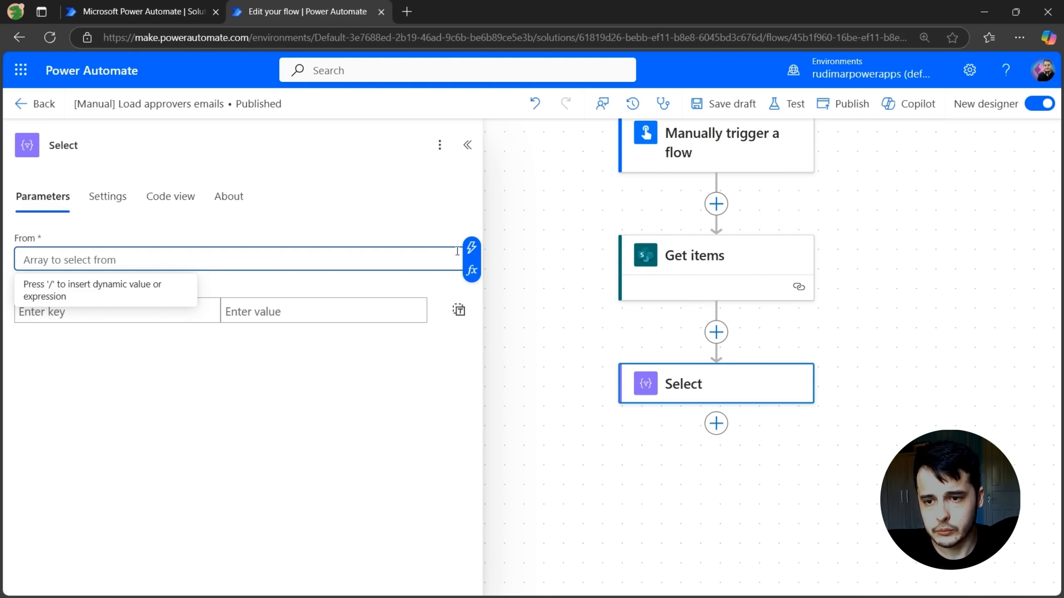
{"action": "left_click", "coordinate": [471, 247]}
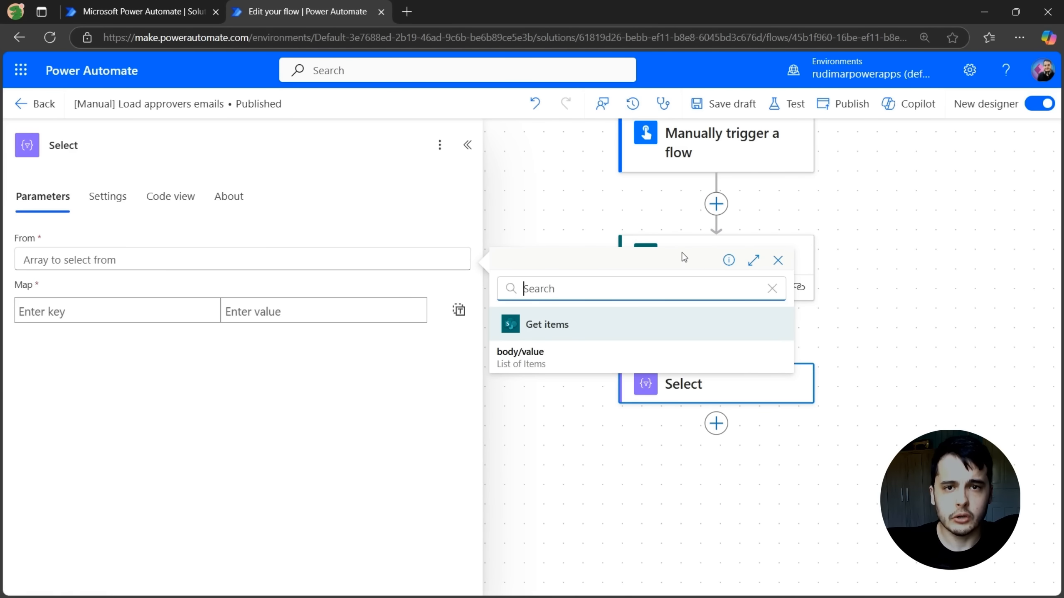
{"action": "left_click", "coordinate": [607, 356]}
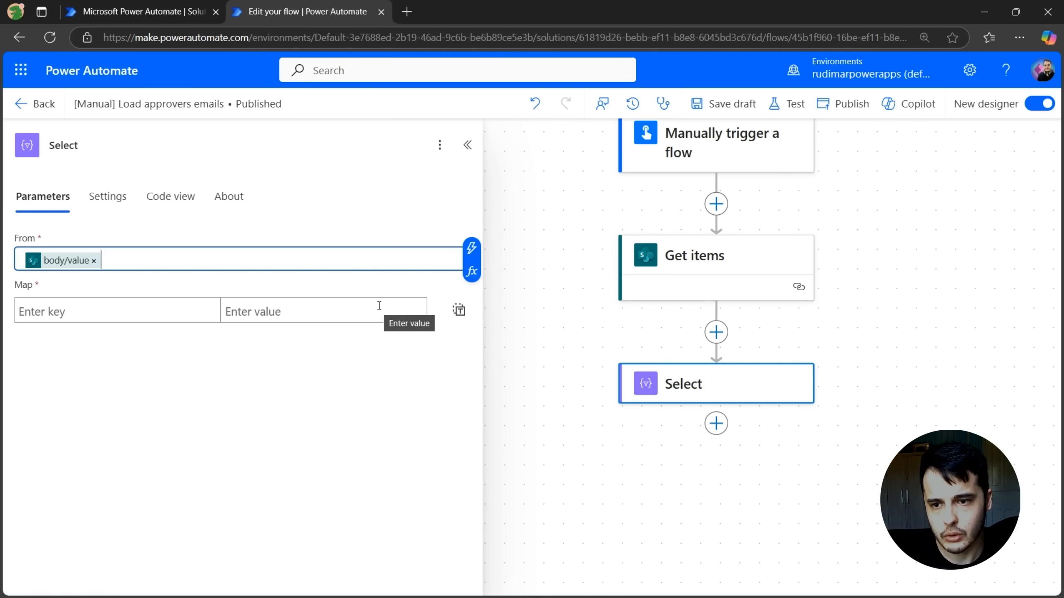
Map a key named Email to the Email field from Get items in the Select action
{"action": "left_click", "coordinate": [341, 305]}
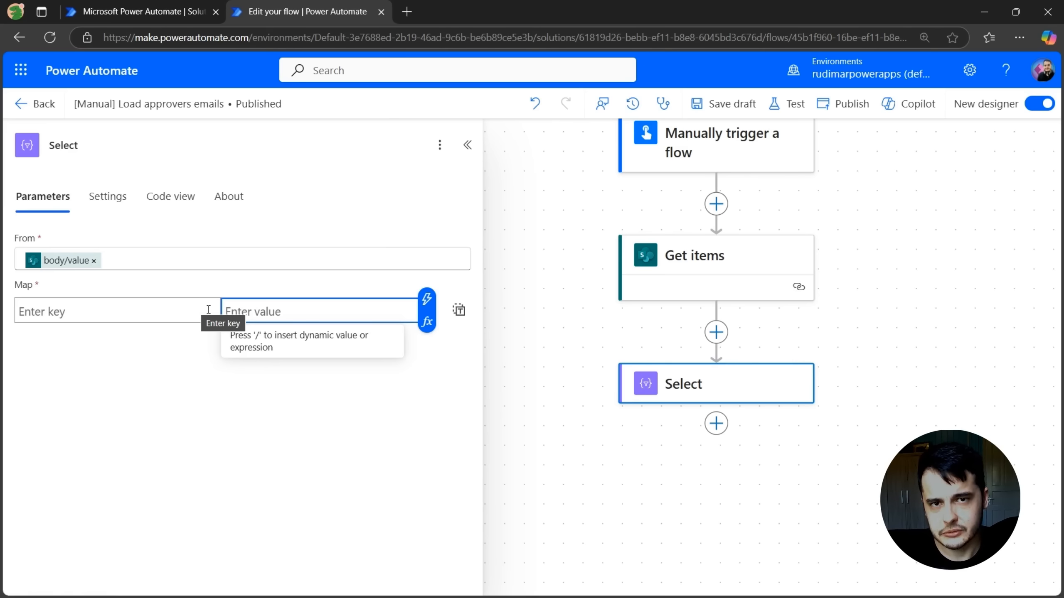
{"action": "left_click", "coordinate": [209, 310]}
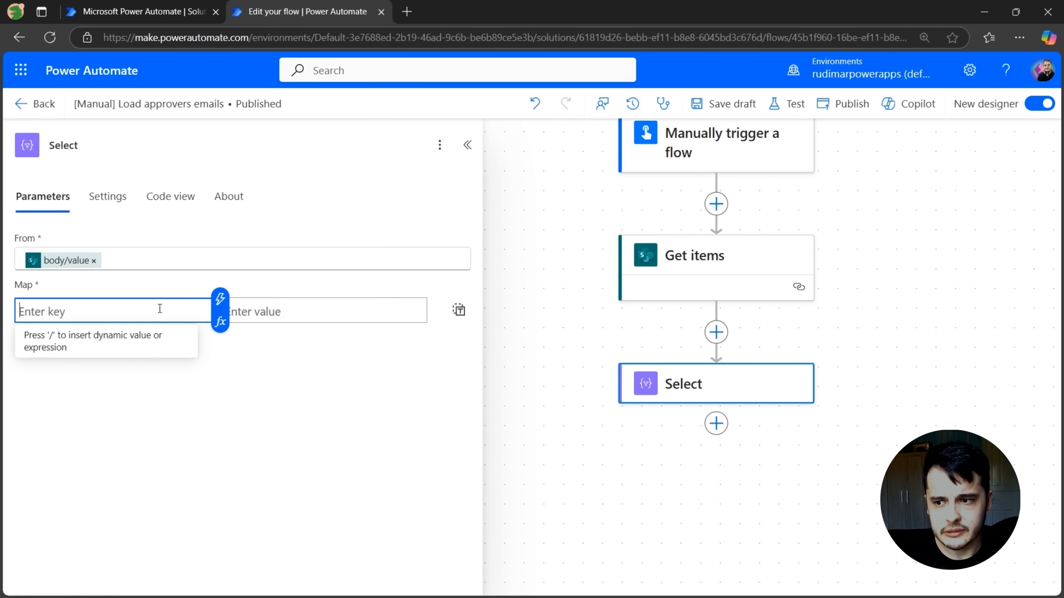
{"action": "type", "text": "Email"}
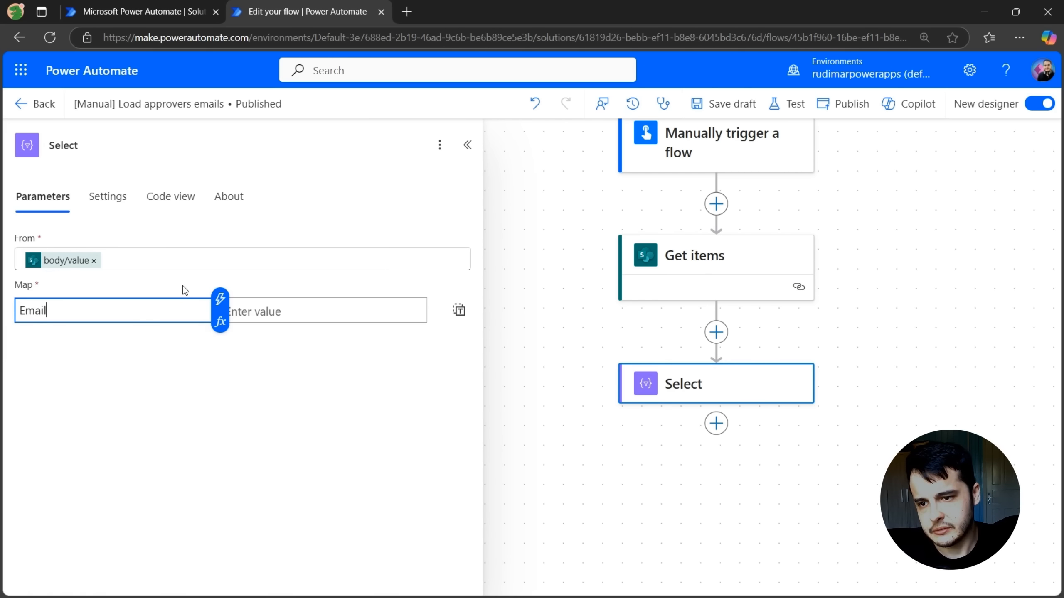
{"action": "key", "text": "Tab"}
{"action": "left_click", "coordinate": [425, 298]}
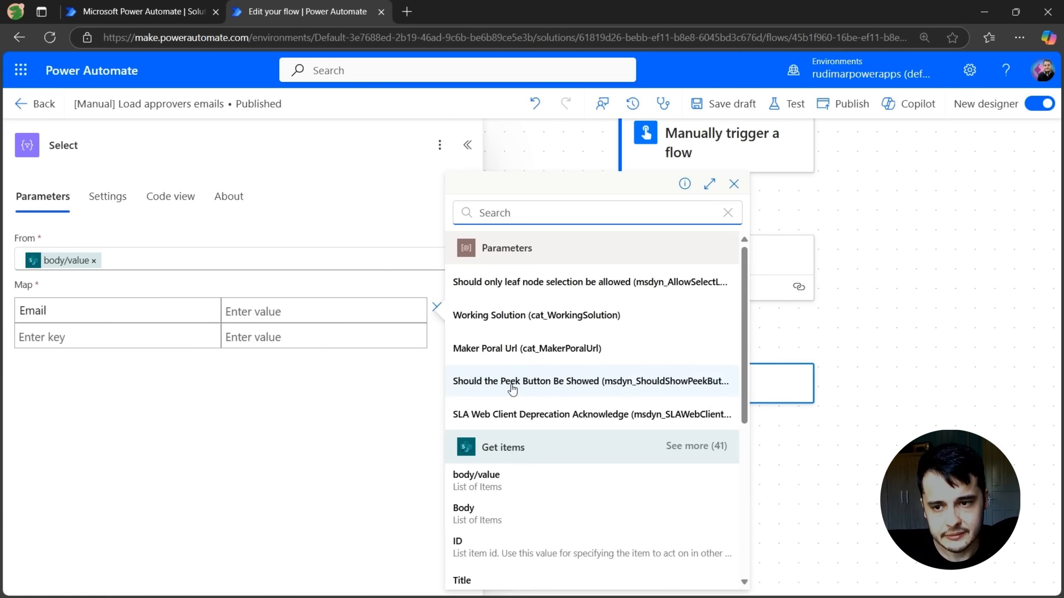
{"action": "scroll", "coordinate": [523, 398], "scroll_direction": "down", "scroll_amount": 3}
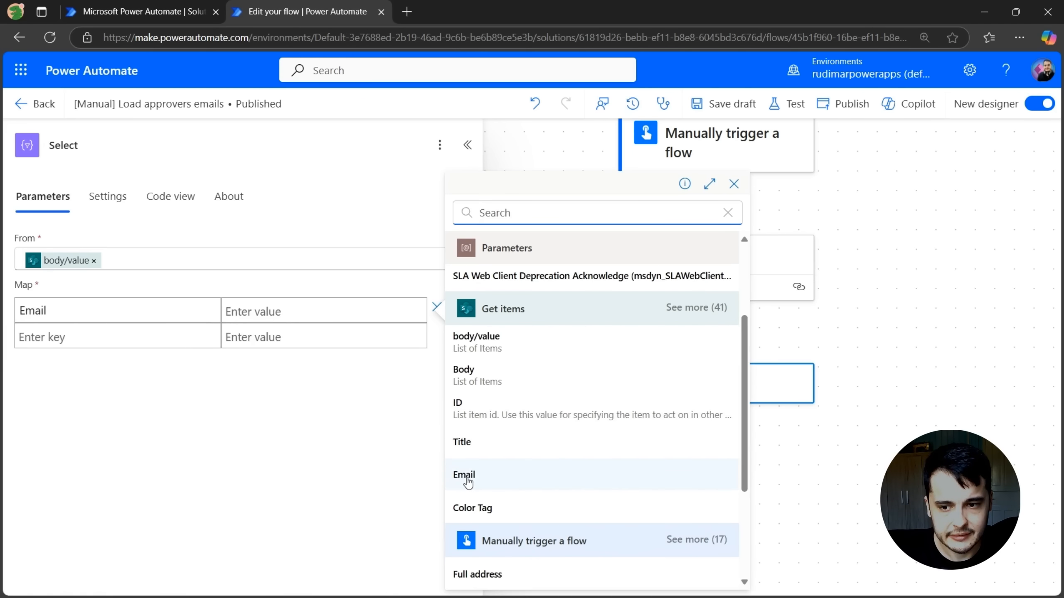
{"action": "left_click", "coordinate": [491, 482]}
{"action": "left_click", "coordinate": [345, 459]}
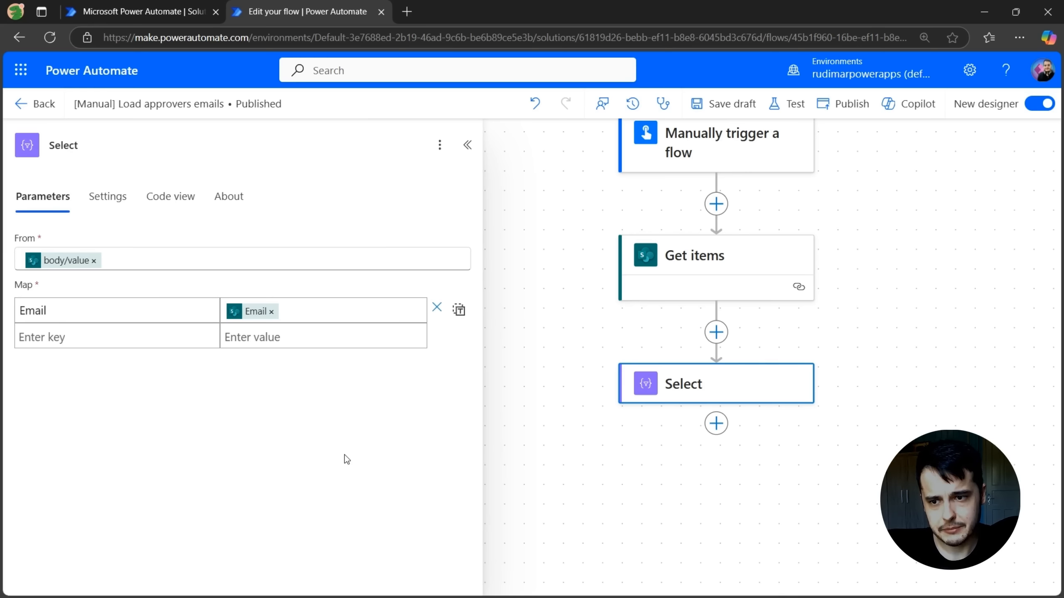
Publish and run a manual test of the flow
{"action": "left_click_drag", "start_coordinate": [876, 254], "coordinate": [868, 270]}
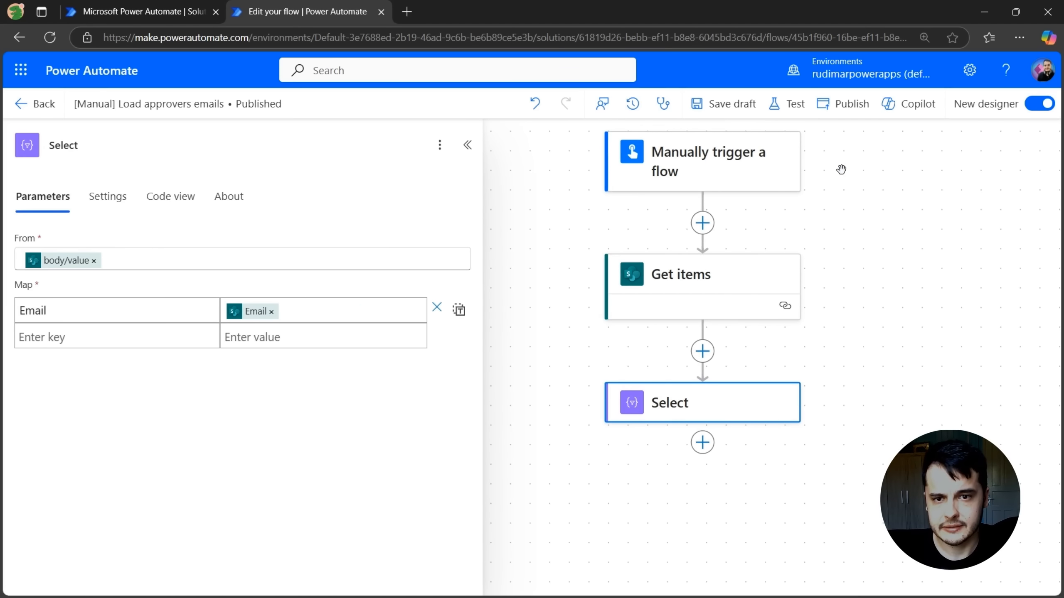
{"action": "left_click", "coordinate": [792, 118]}
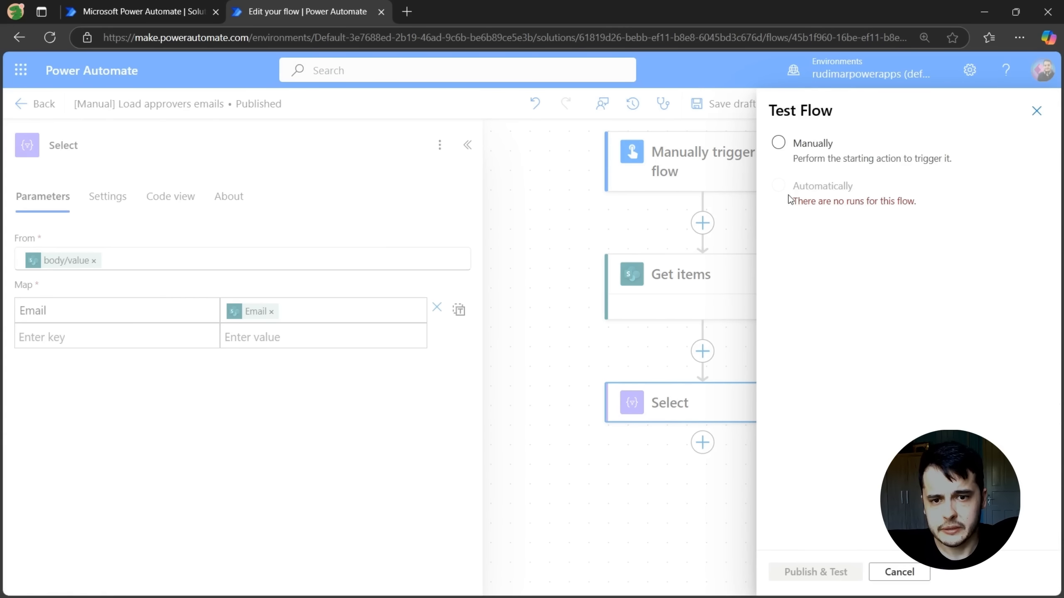
{"action": "left_click", "coordinate": [779, 144]}
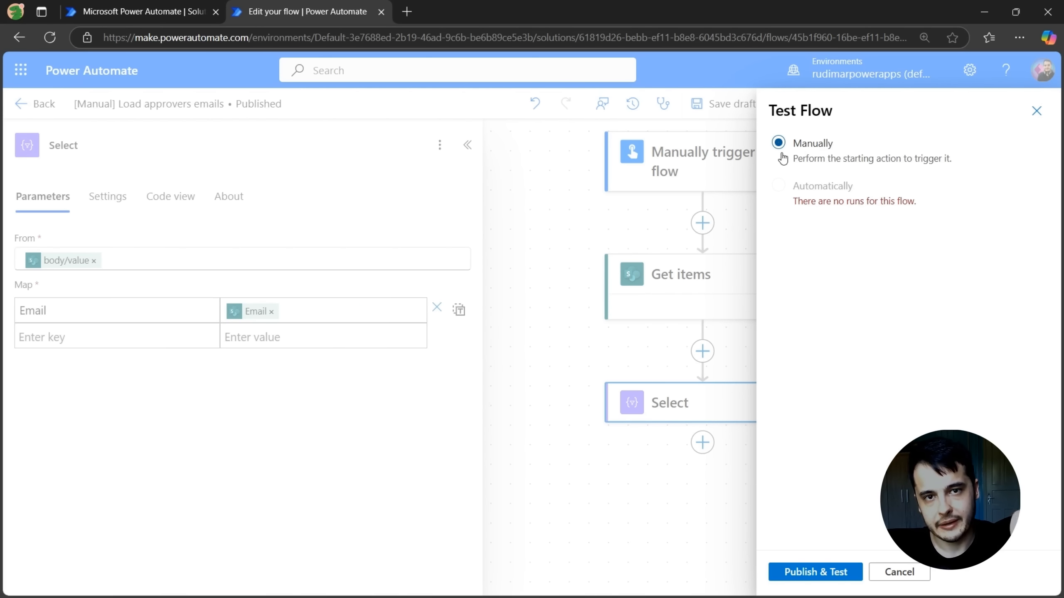
{"action": "left_click", "coordinate": [822, 573]}
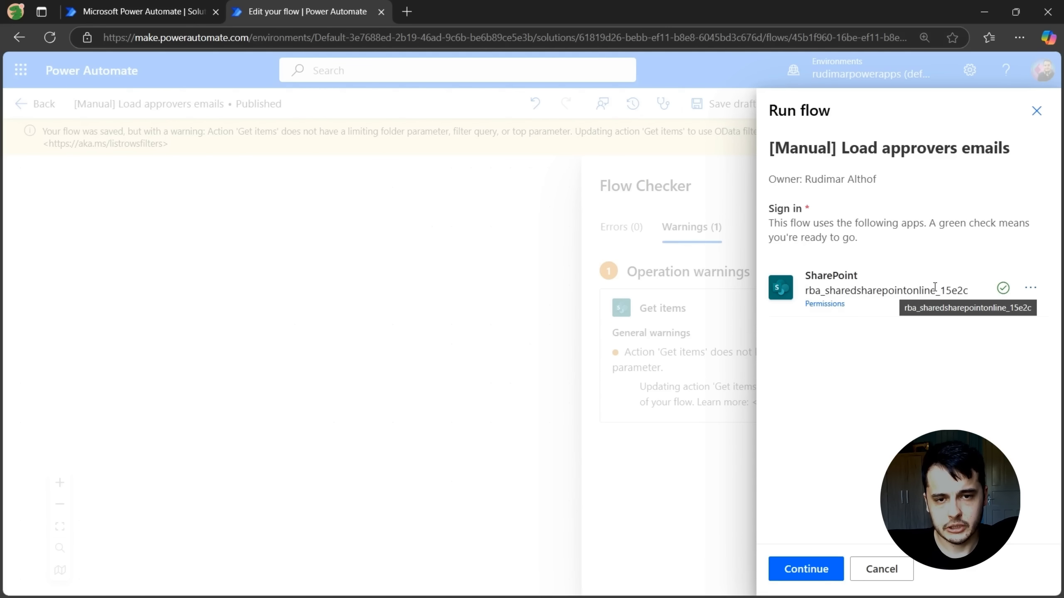
{"action": "left_click", "coordinate": [802, 575]}
{"action": "left_click", "coordinate": [802, 573]}
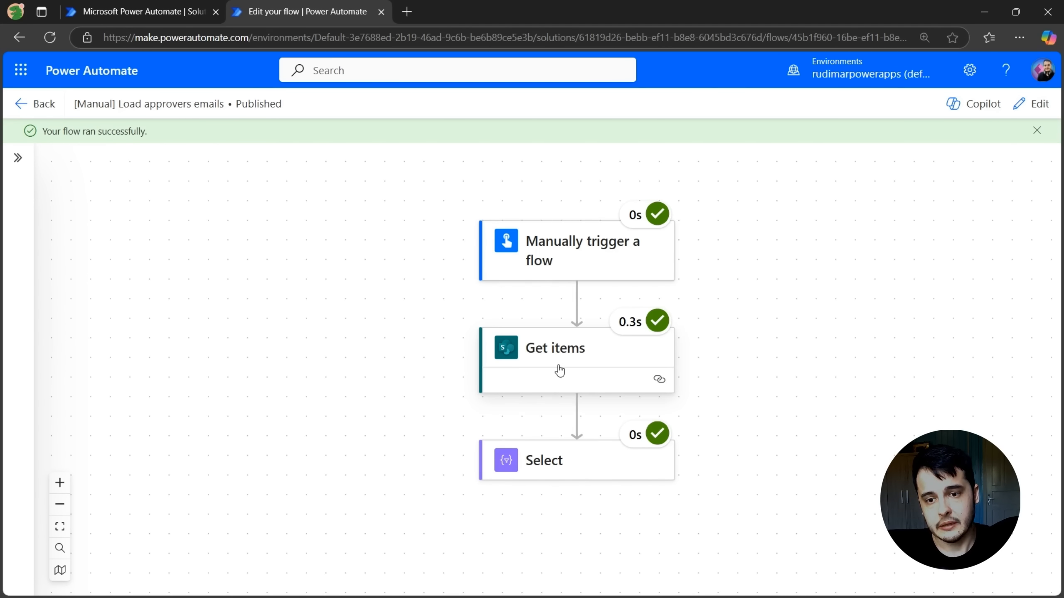
Inspect the Get items run details, scrolling through its inputs and output body
{"action": "left_click_drag", "start_coordinate": [696, 378], "coordinate": [692, 305]}
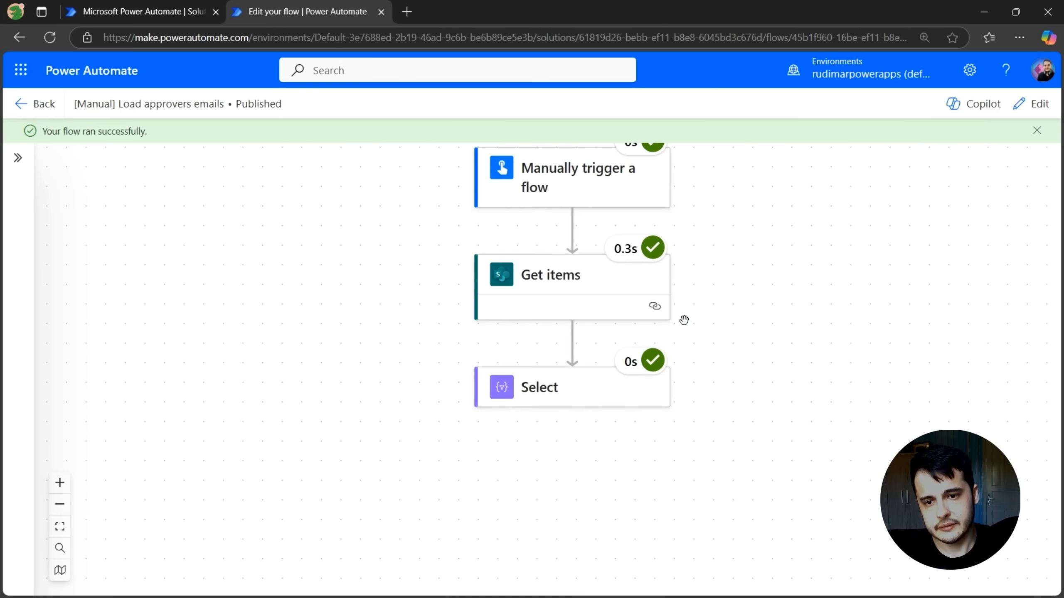
{"action": "left_click", "coordinate": [574, 290]}
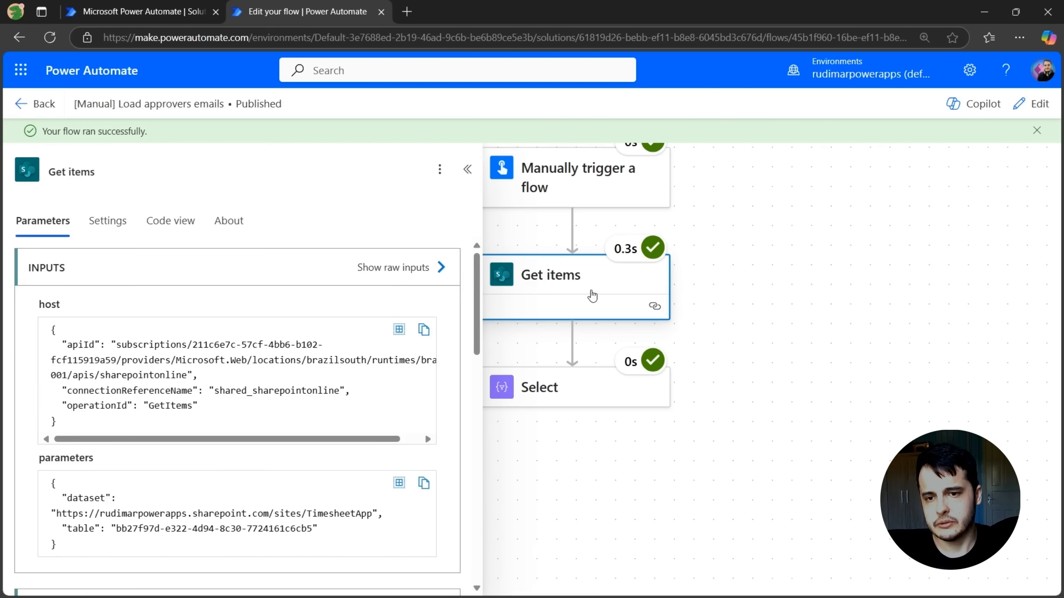
{"action": "scroll", "coordinate": [346, 398], "scroll_direction": "down", "scroll_amount": 10}
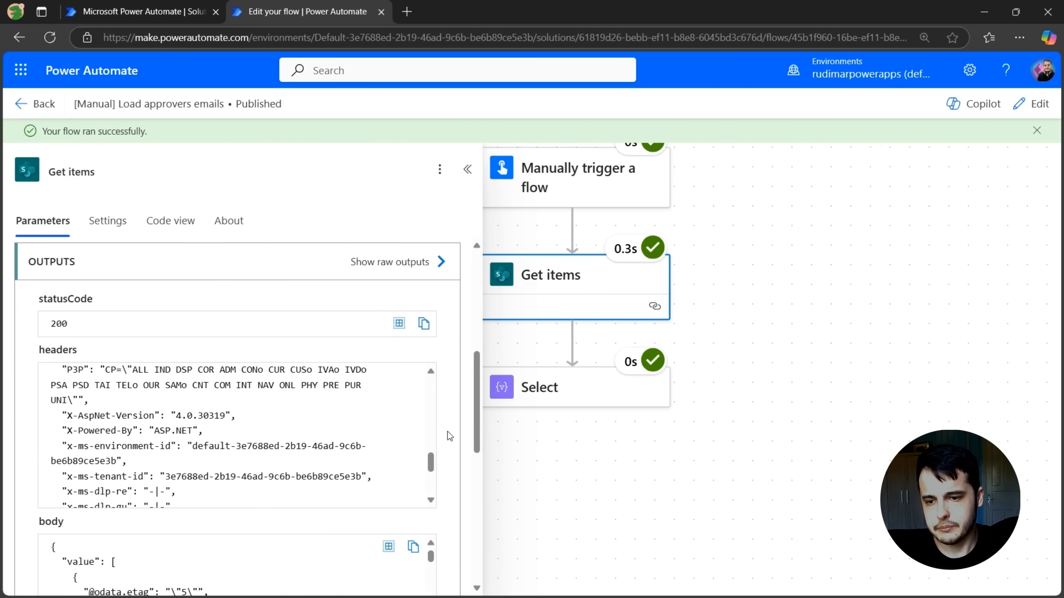
{"action": "scroll", "coordinate": [449, 436], "scroll_direction": "down", "scroll_amount": 5}
{"action": "scroll", "coordinate": [110, 340], "scroll_direction": "up", "scroll_amount": 2}
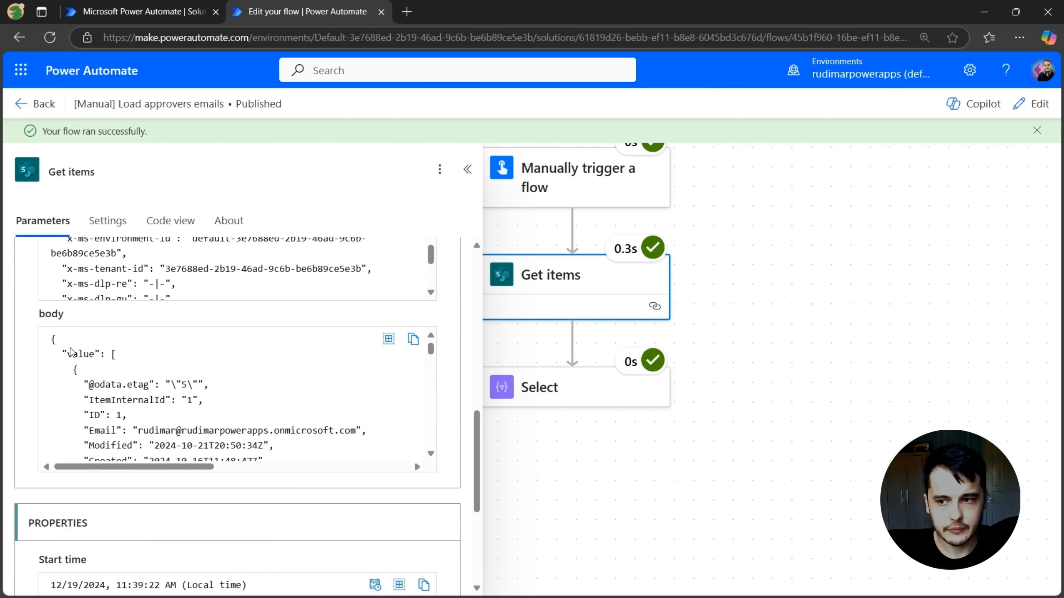
{"action": "left_click_drag", "start_coordinate": [67, 354], "coordinate": [197, 437]}
{"action": "scroll", "coordinate": [80, 352], "scroll_direction": "down", "scroll_amount": 1}
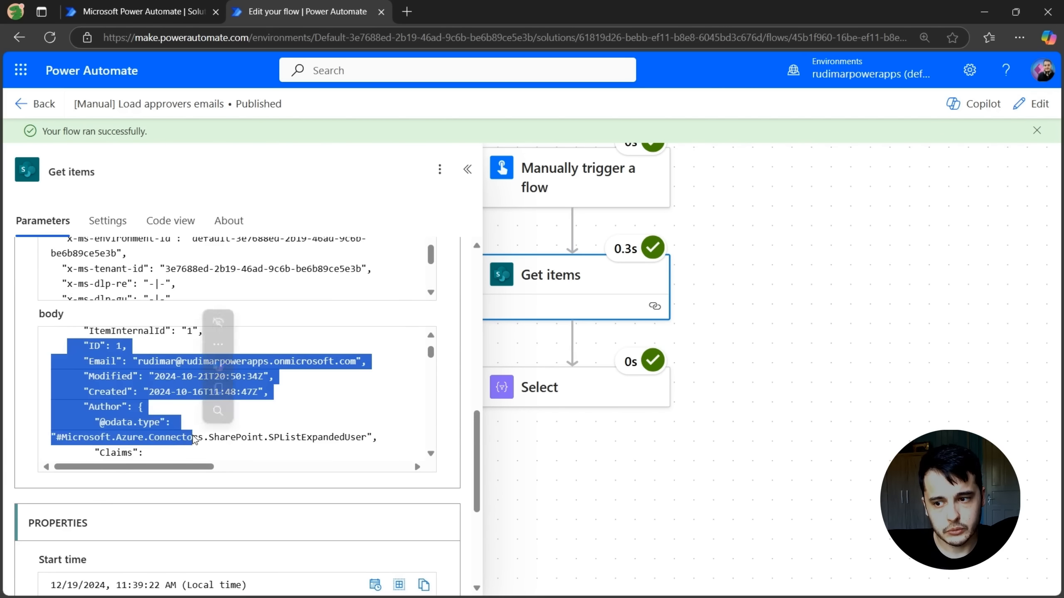
{"action": "scroll", "coordinate": [171, 395], "scroll_direction": "down", "scroll_amount": 3}
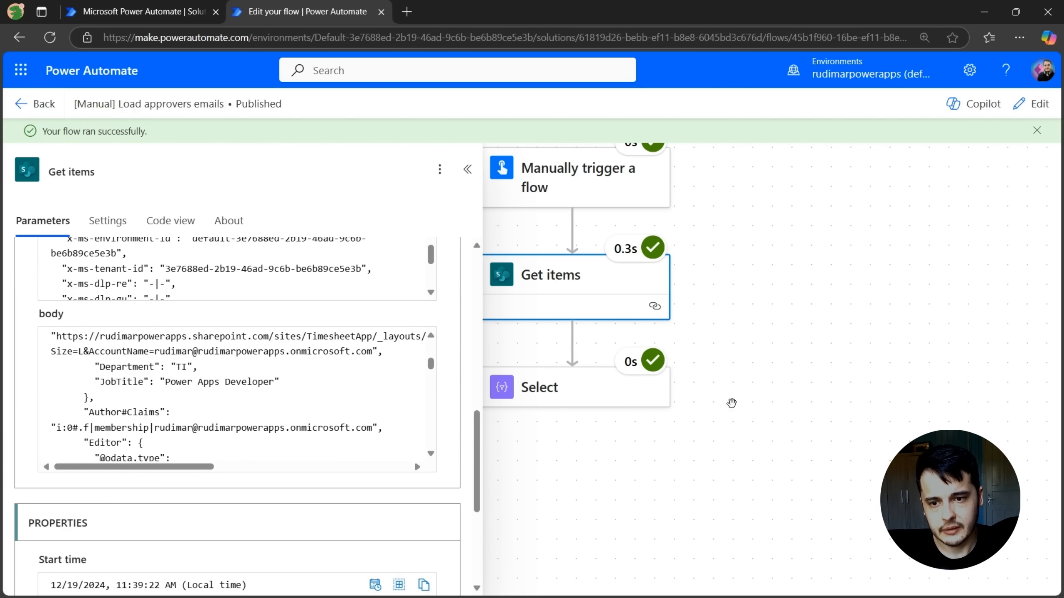
Inspect the Select action's run inputs and output
{"action": "left_click", "coordinate": [560, 396]}
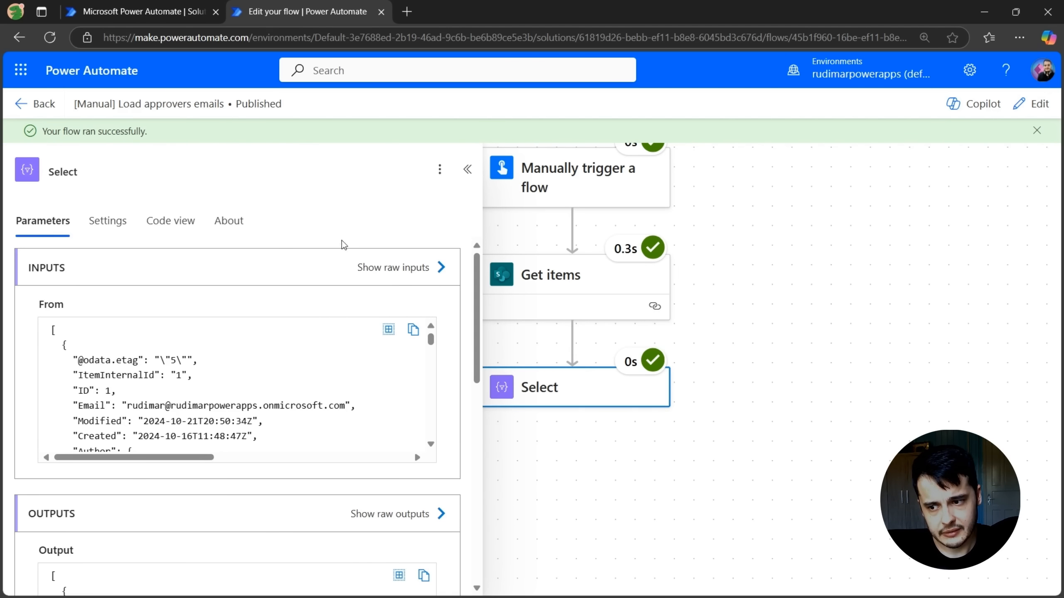
{"action": "scroll", "coordinate": [344, 244], "scroll_direction": "down", "scroll_amount": 3}
{"action": "left_click_drag", "start_coordinate": [67, 555], "coordinate": [52, 434]}
{"action": "double_click", "coordinate": [90, 469]}
{"action": "left_click_drag", "start_coordinate": [135, 468], "coordinate": [330, 470]}
{"action": "left_click", "coordinate": [290, 515]}
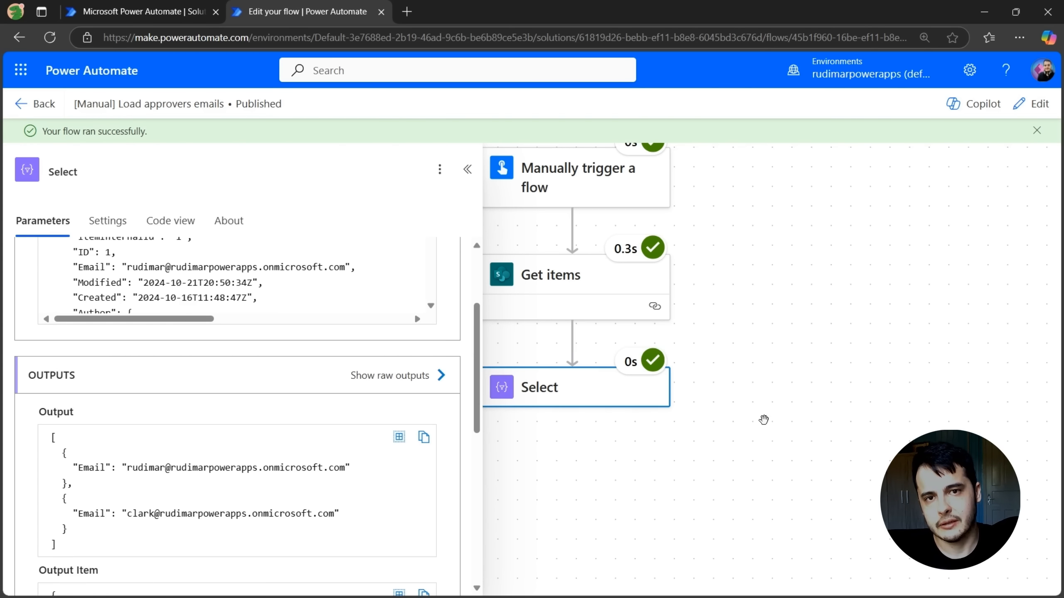
{"action": "scroll", "coordinate": [838, 350], "scroll_direction": "down", "scroll_amount": 1}
Switch the Select map to text mode and reduce it to only the Email field value, removing the key and braces
{"action": "left_click", "coordinate": [1030, 104]}
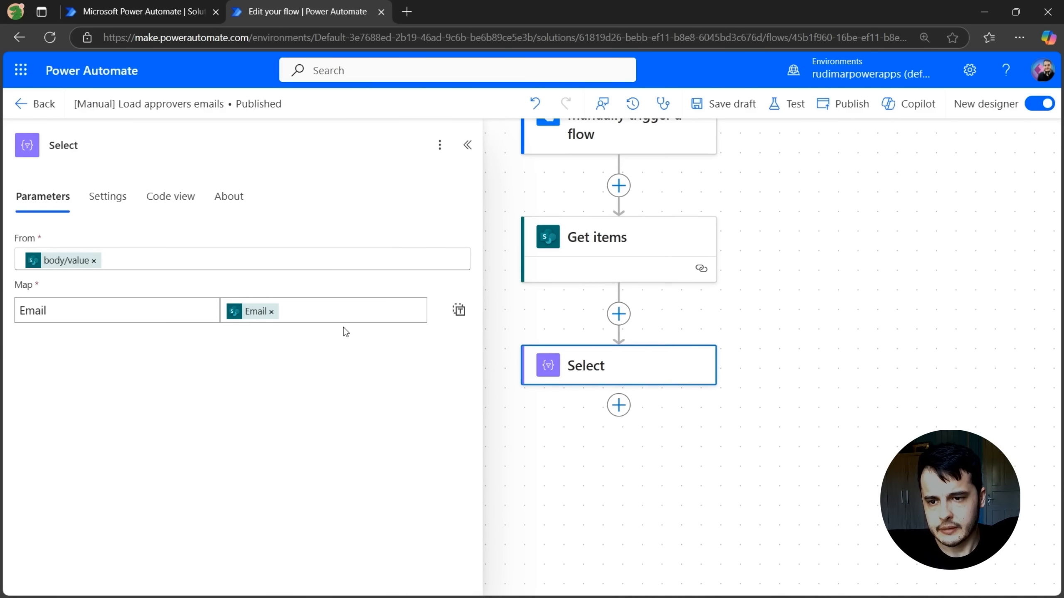
{"action": "left_click", "coordinate": [458, 311]}
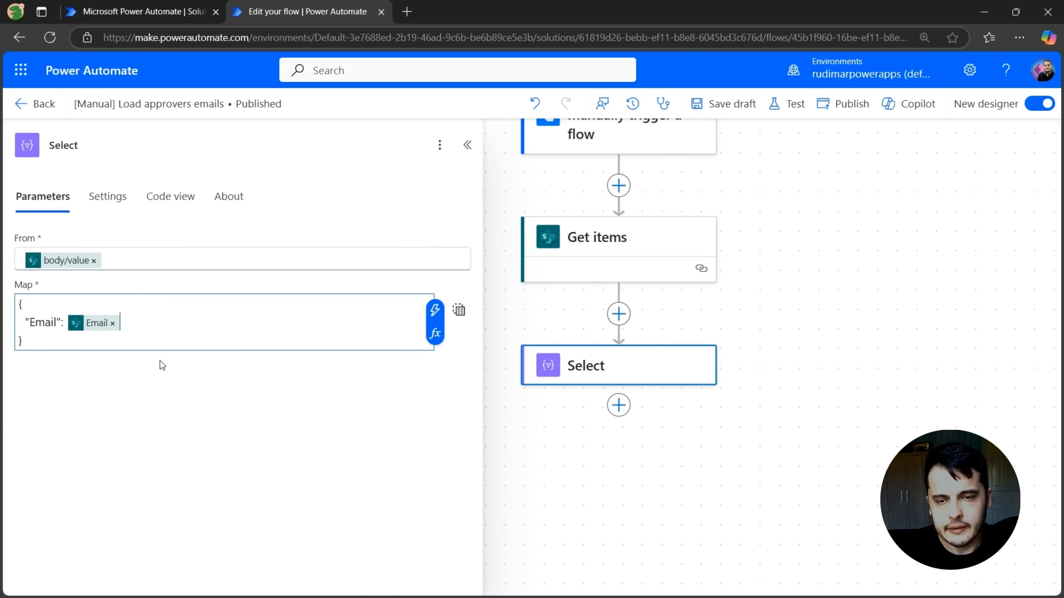
{"action": "left_click", "coordinate": [459, 310]}
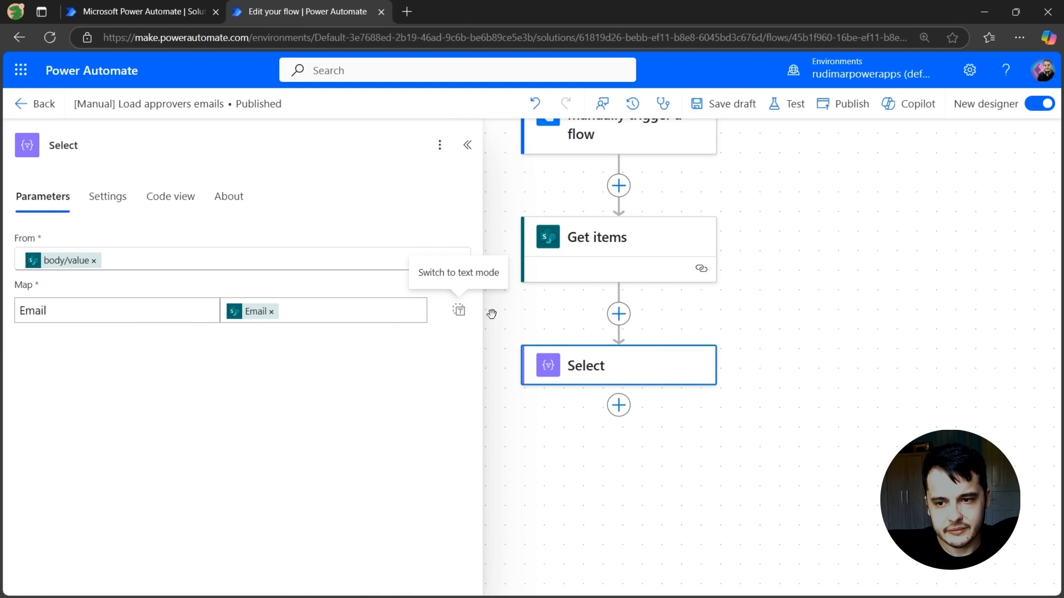
{"action": "left_click", "coordinate": [458, 310]}
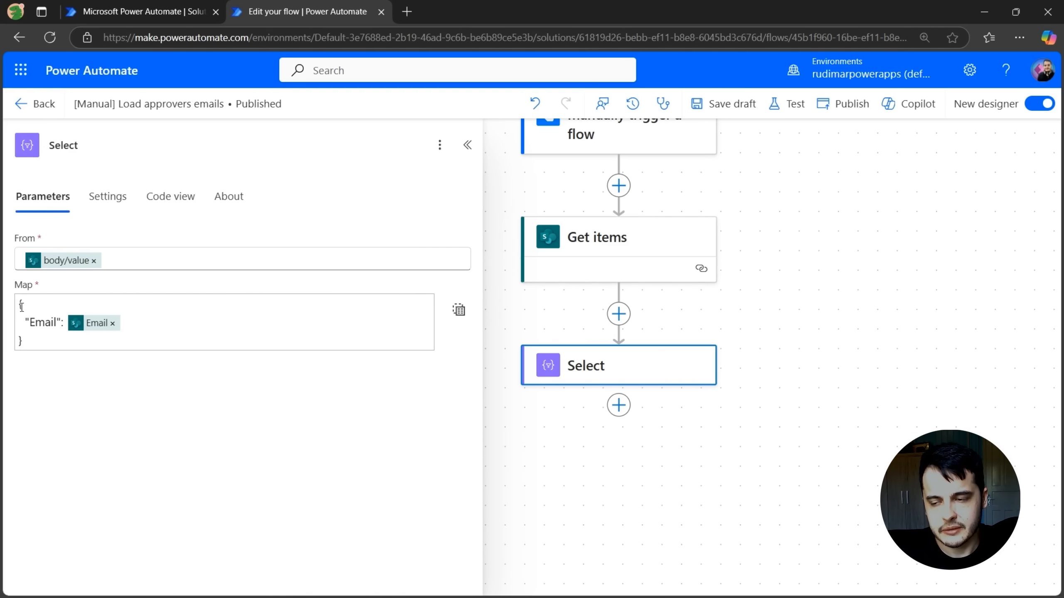
{"action": "double_click", "coordinate": [37, 324]}
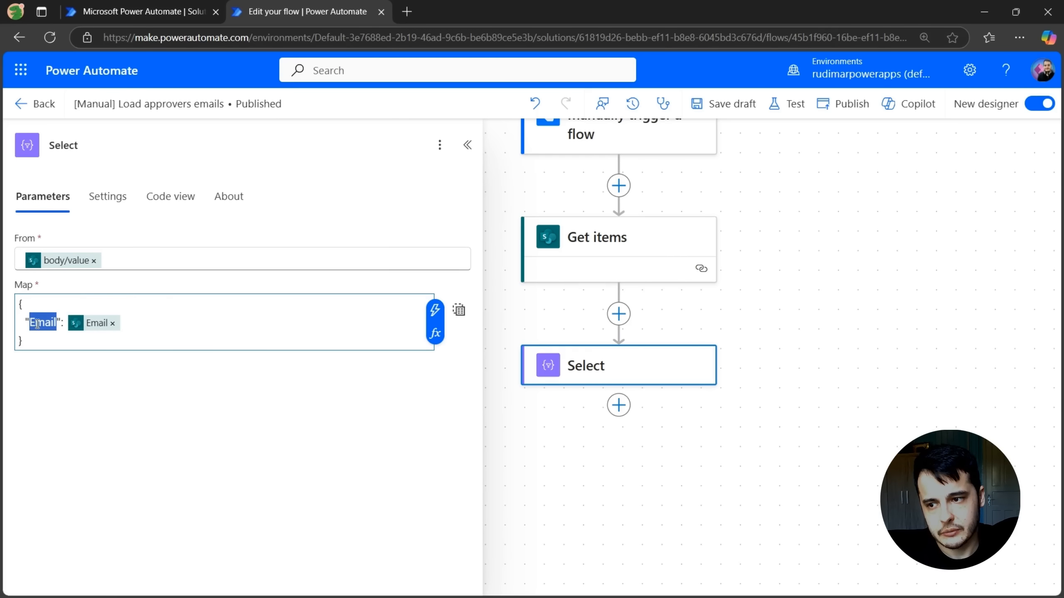
{"action": "left_click", "coordinate": [67, 324]}
{"action": "left_click_drag", "start_coordinate": [67, 323], "coordinate": [8, 331]}
{"action": "key", "text": "BackSpace"}
{"action": "key", "text": "BackSpace"}
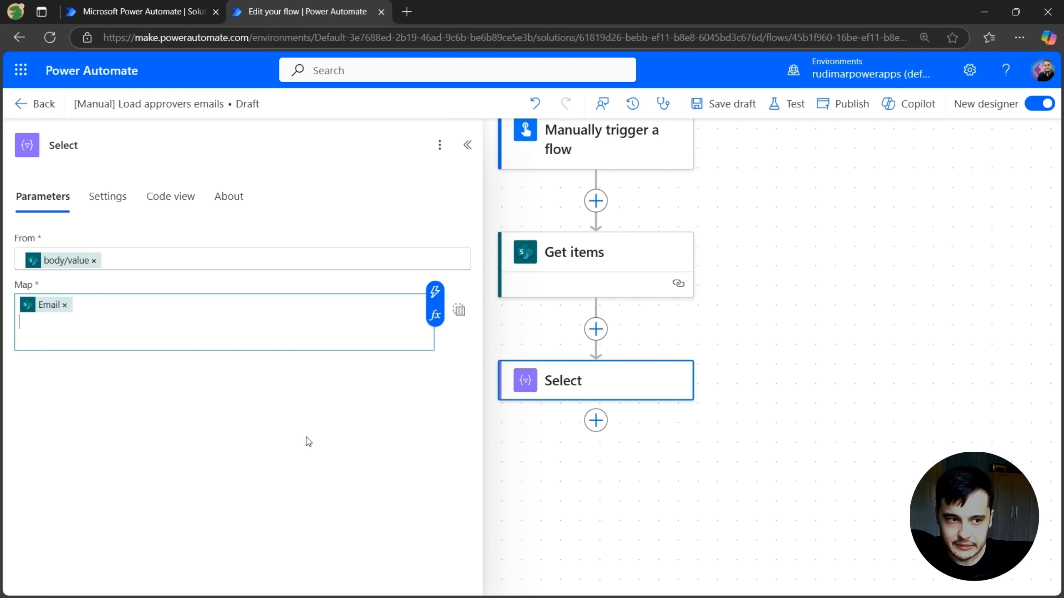
{"action": "left_click", "coordinate": [352, 460]}
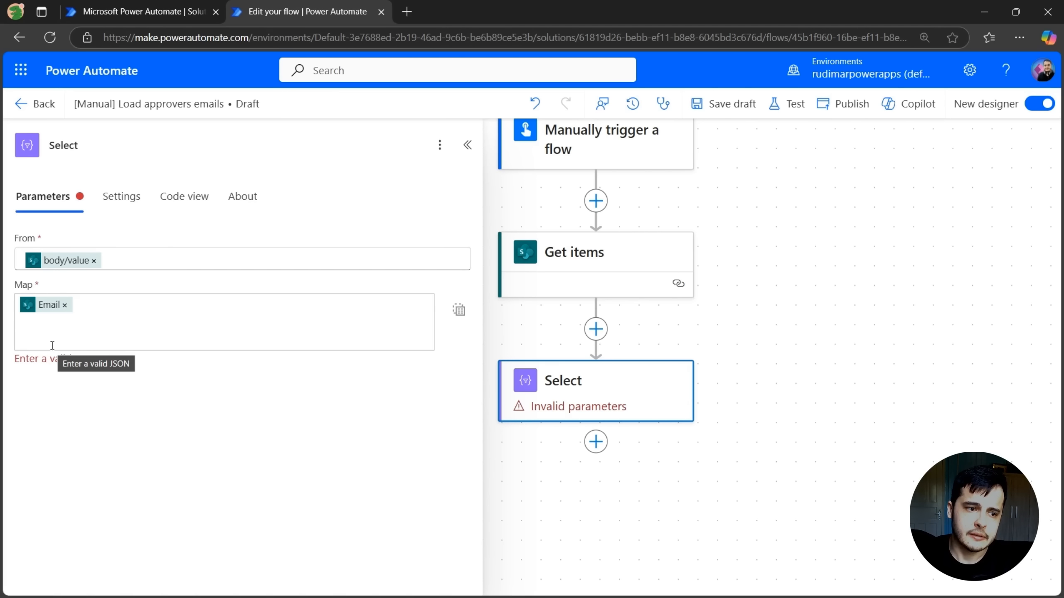
{"action": "left_click", "coordinate": [87, 344]}
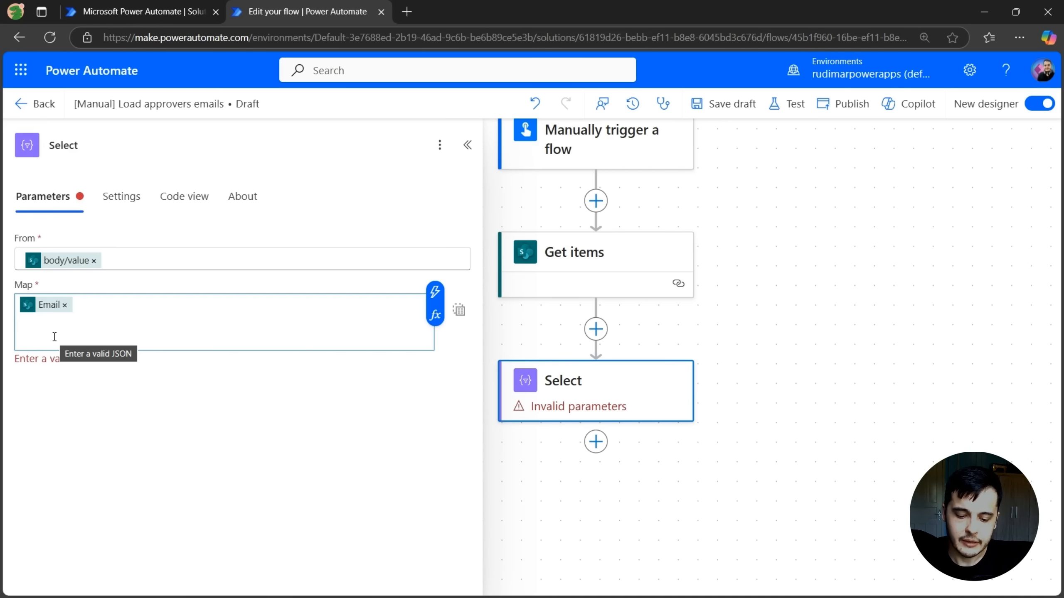
{"action": "left_click", "coordinate": [260, 464]}
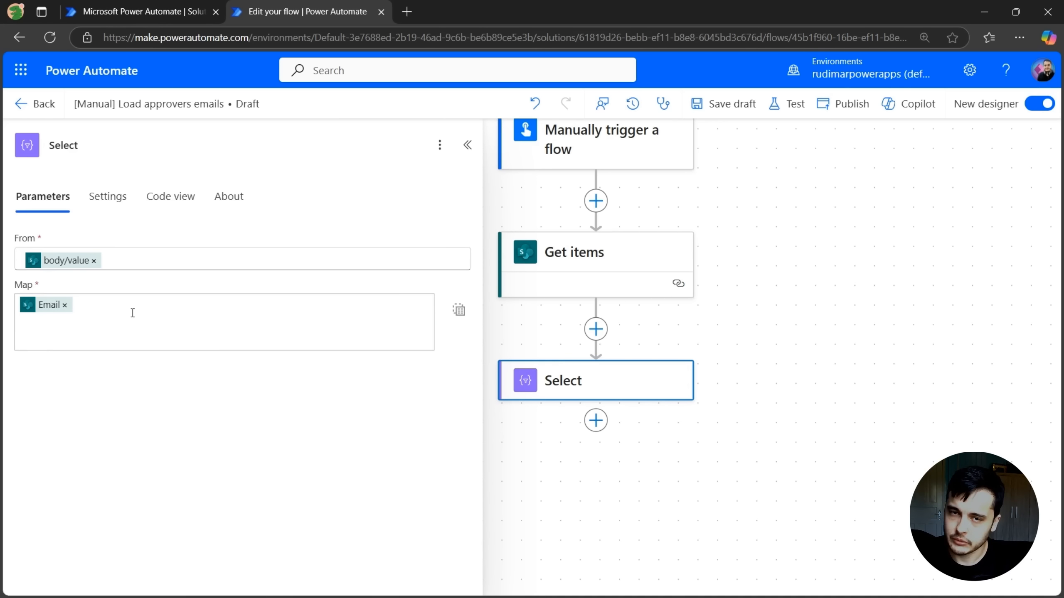
Publish and run another manual test of the flow
{"action": "left_click", "coordinate": [782, 103]}
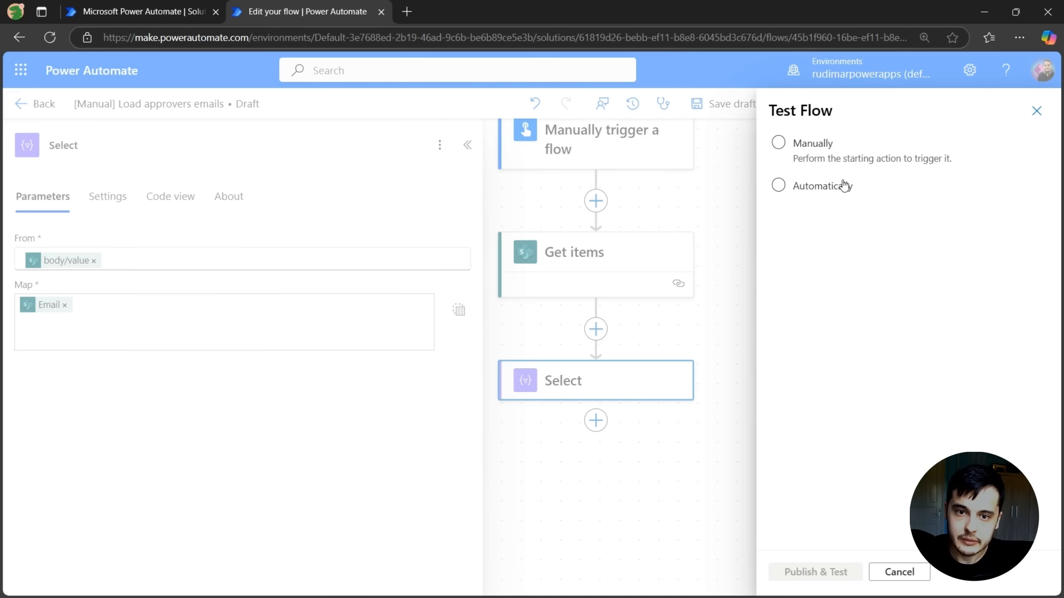
{"action": "left_click", "coordinate": [817, 157]}
{"action": "left_click", "coordinate": [825, 570]}
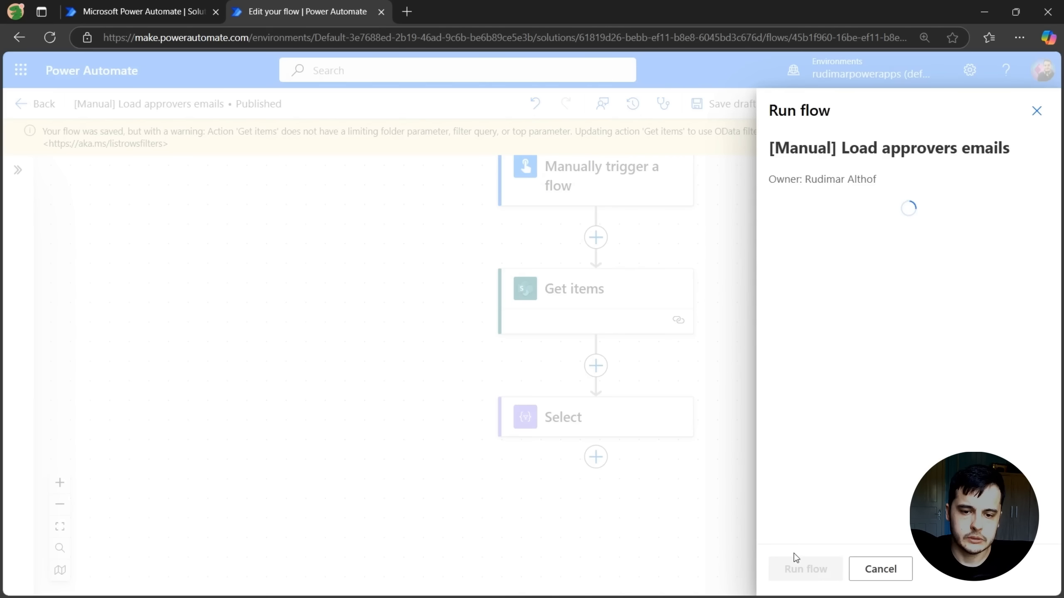
{"action": "left_click", "coordinate": [798, 569]}
{"action": "left_click", "coordinate": [805, 573]}
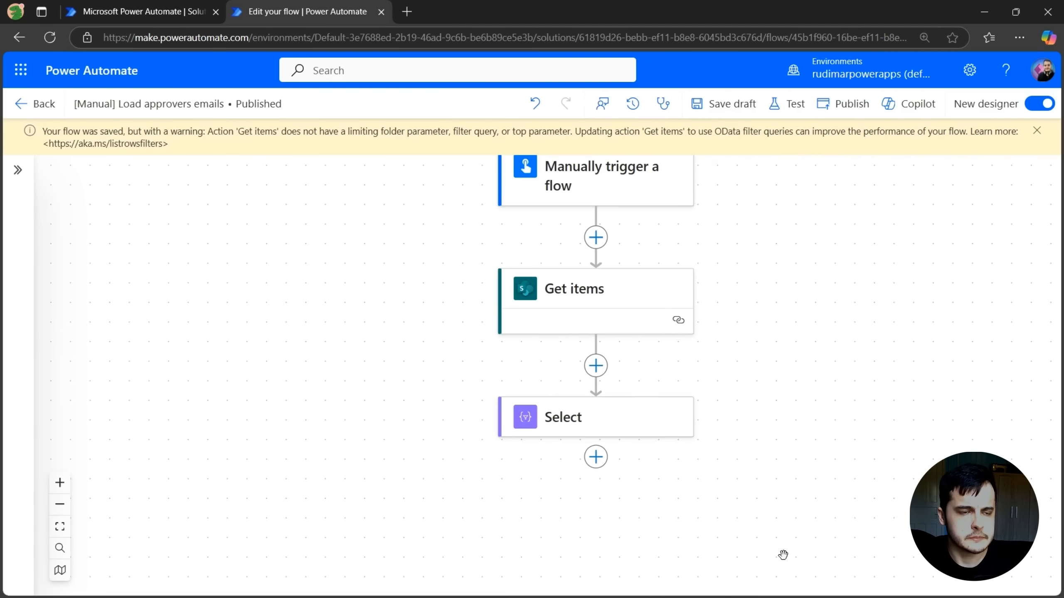
Inspect the Select action's output from the new run
{"action": "left_click", "coordinate": [601, 409]}
{"action": "scroll", "coordinate": [327, 425], "scroll_direction": "down", "scroll_amount": 5}
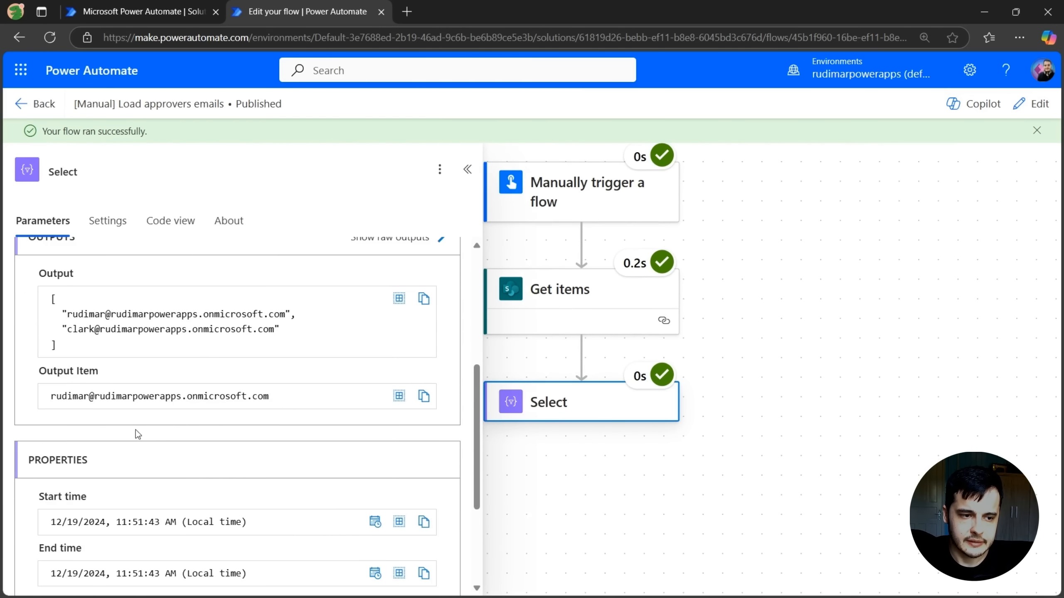
{"action": "left_click_drag", "start_coordinate": [68, 422], "coordinate": [57, 380]}
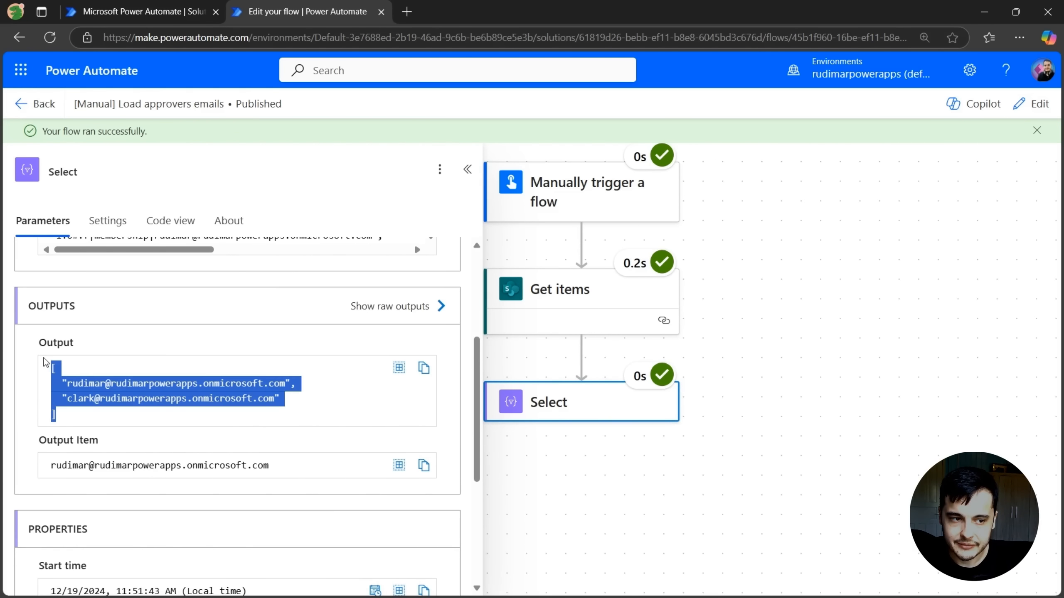
{"action": "left_click", "coordinate": [59, 381]}
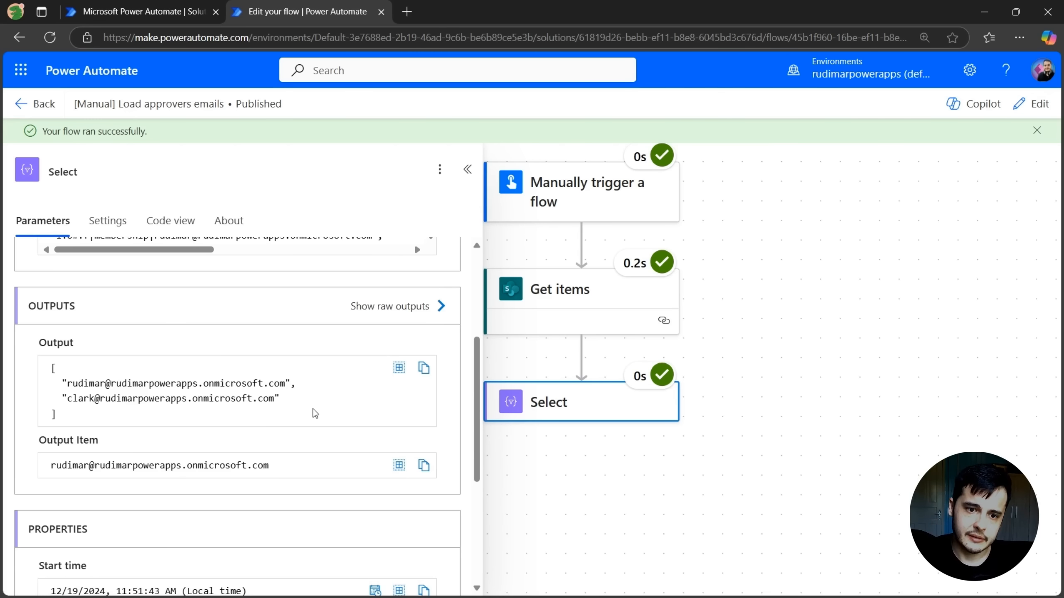
Add a Compose action after the Select action and open the expression editor for its Inputs
{"action": "left_click", "coordinate": [1031, 103]}
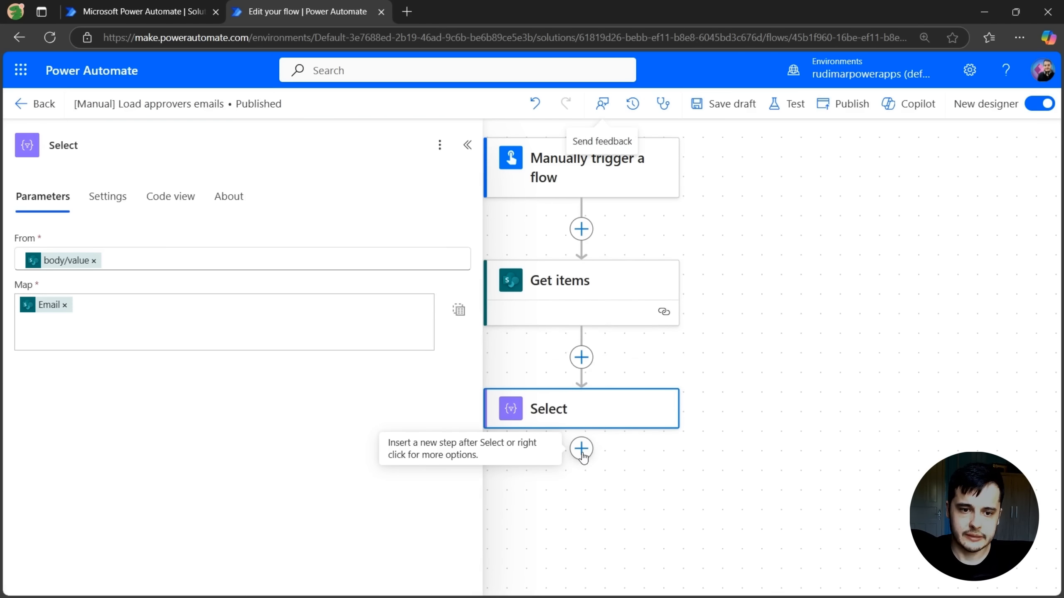
{"action": "left_click", "coordinate": [581, 449]}
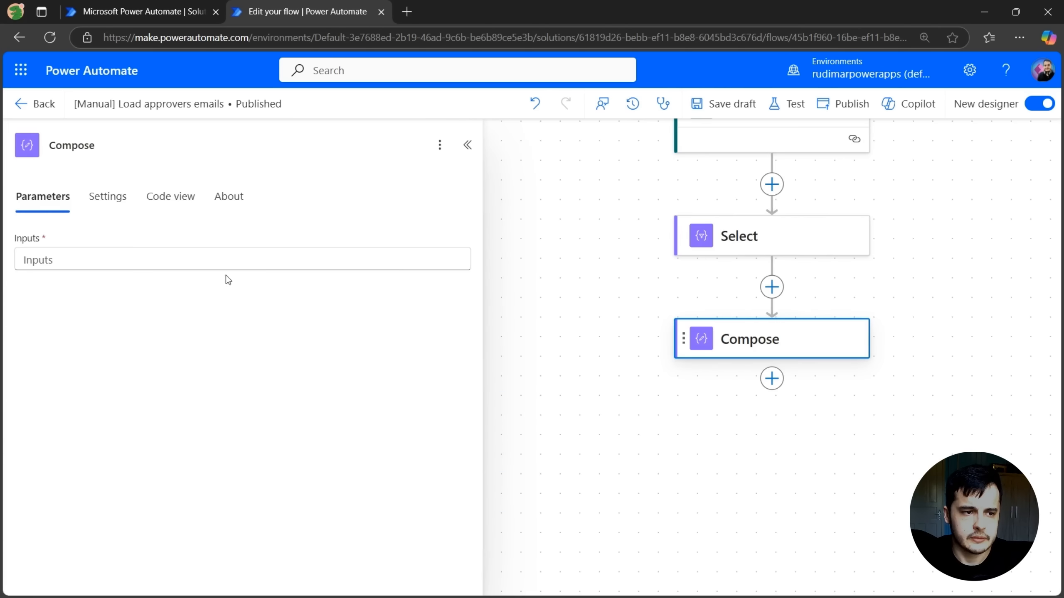
{"action": "left_click", "coordinate": [214, 263]}
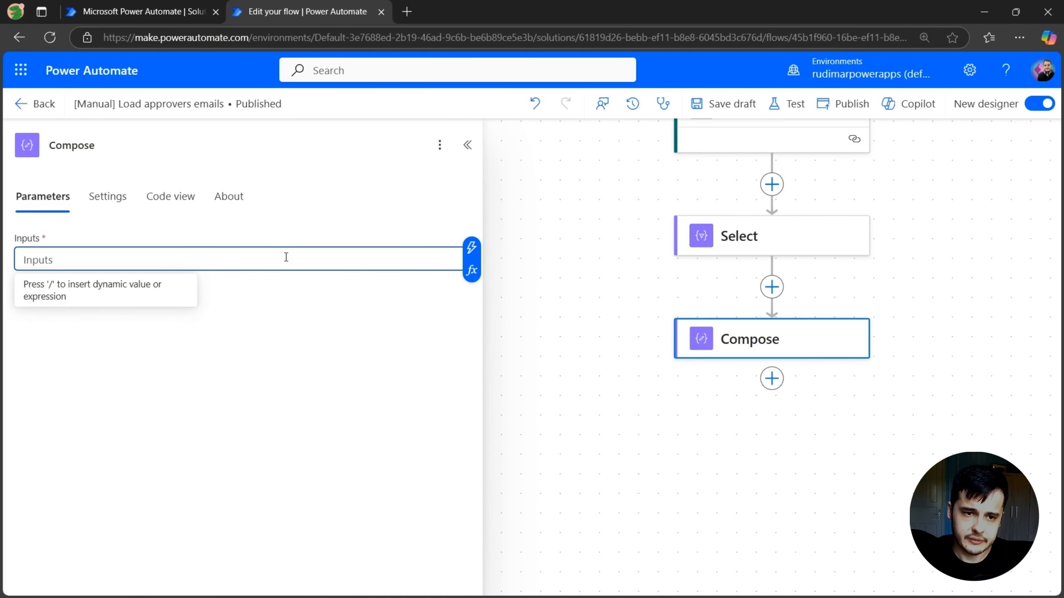
{"action": "left_click", "coordinate": [472, 271]}
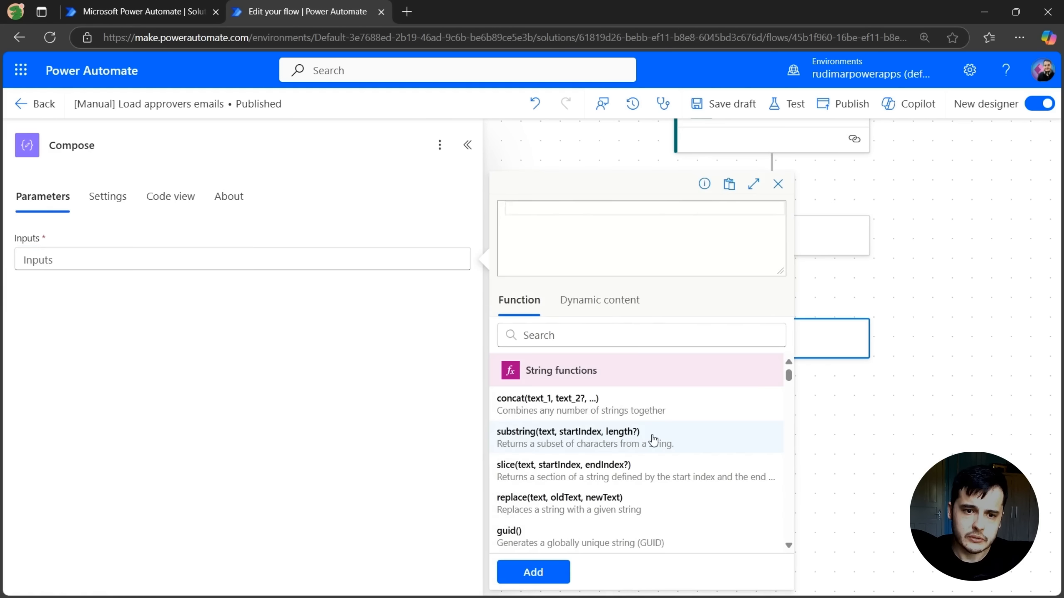
Browse the expression editor's function categories
{"action": "scroll", "coordinate": [635, 482], "scroll_direction": "down", "scroll_amount": 10}
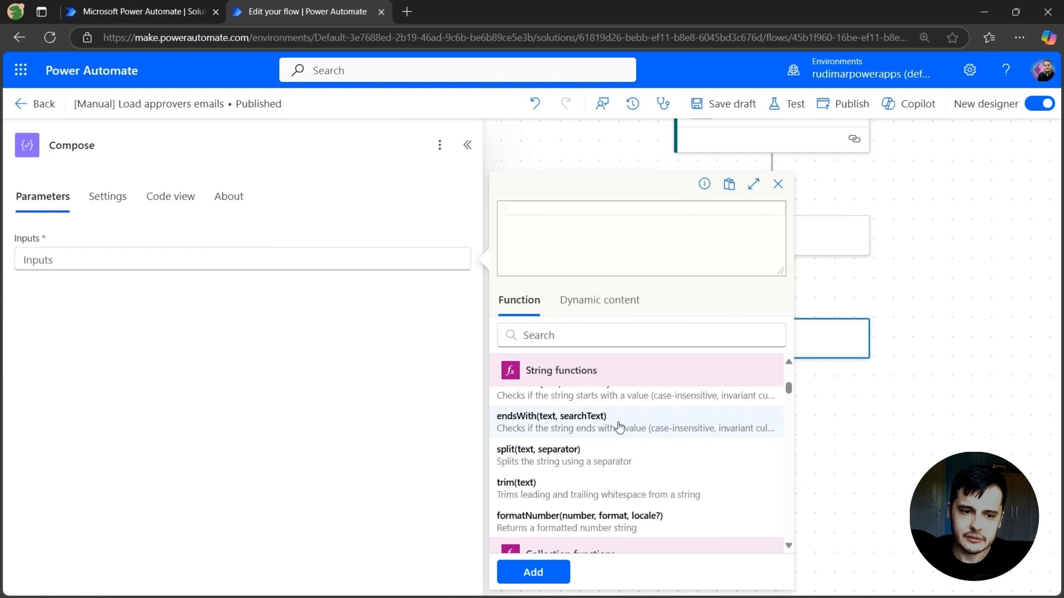
{"action": "scroll", "coordinate": [629, 450], "scroll_direction": "up", "scroll_amount": 10}
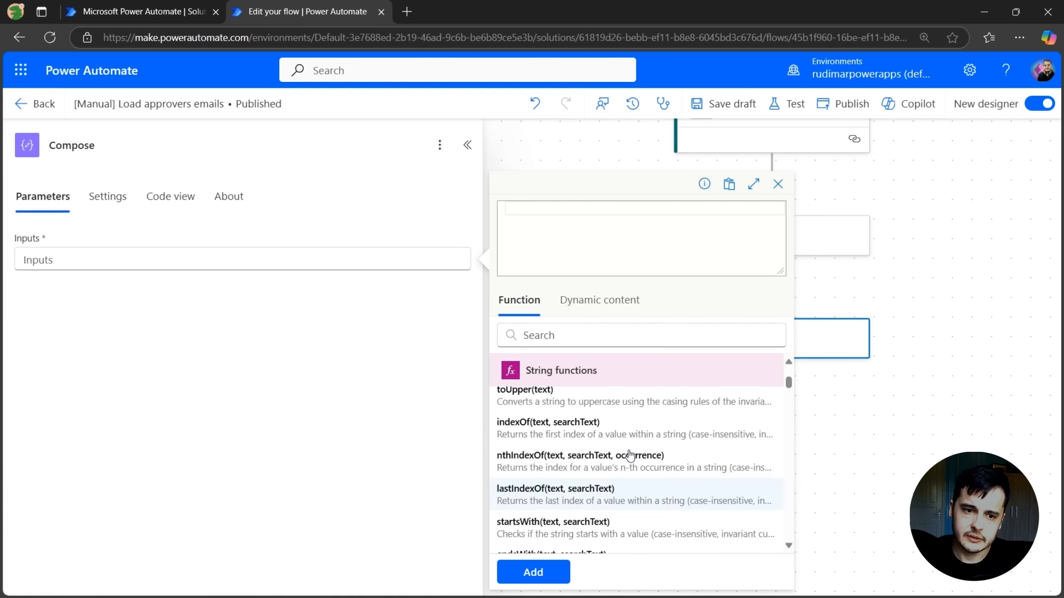
{"action": "scroll", "coordinate": [620, 419], "scroll_direction": "down", "scroll_amount": 6}
{"action": "scroll", "coordinate": [624, 450], "scroll_direction": "down", "scroll_amount": 10}
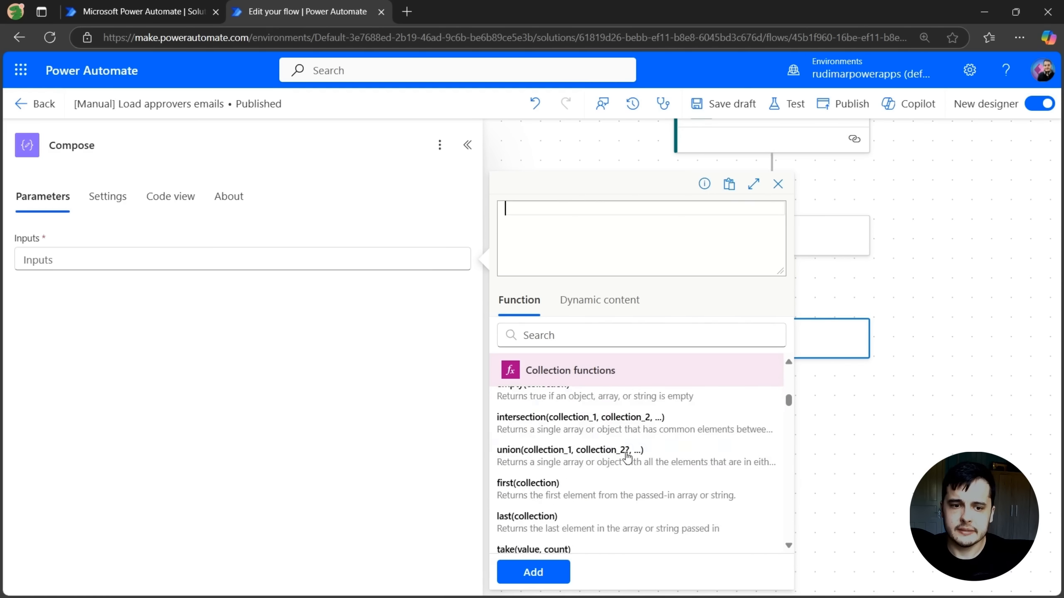
{"action": "scroll", "coordinate": [627, 457], "scroll_direction": "down", "scroll_amount": 10}
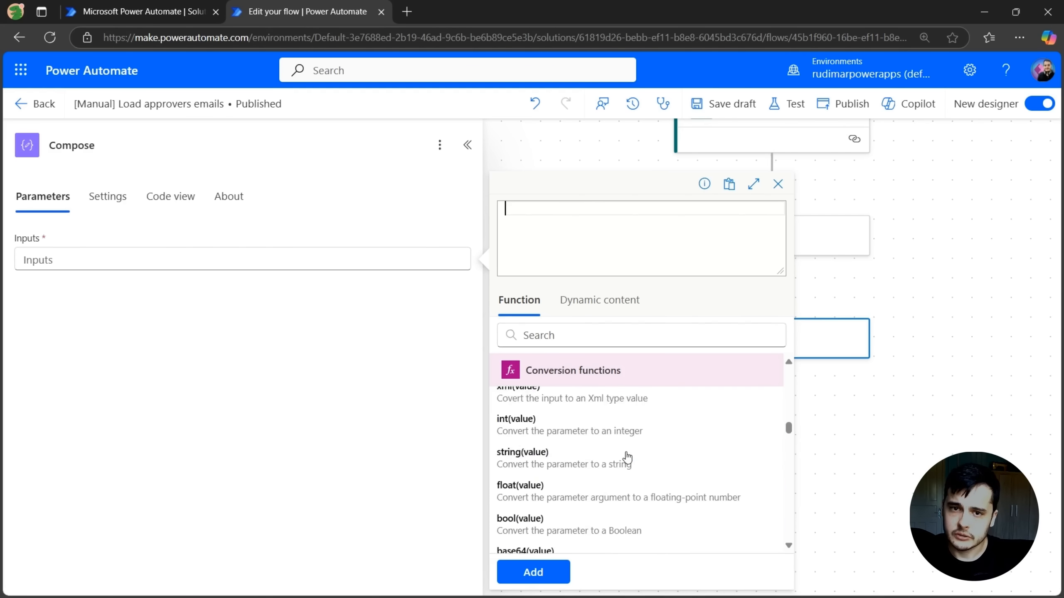
{"action": "scroll", "coordinate": [632, 457], "scroll_direction": "up", "scroll_amount": 10}
Set the Compose input to the expression join(body('Select'),';') using the Select output
{"action": "left_click", "coordinate": [588, 337]}
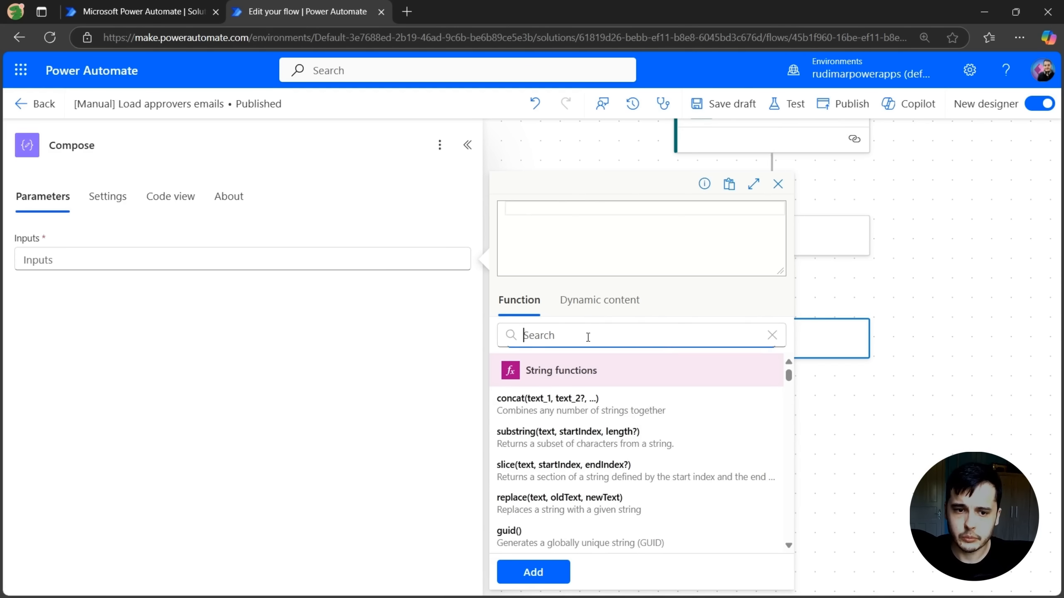
{"action": "type", "text": "join"}
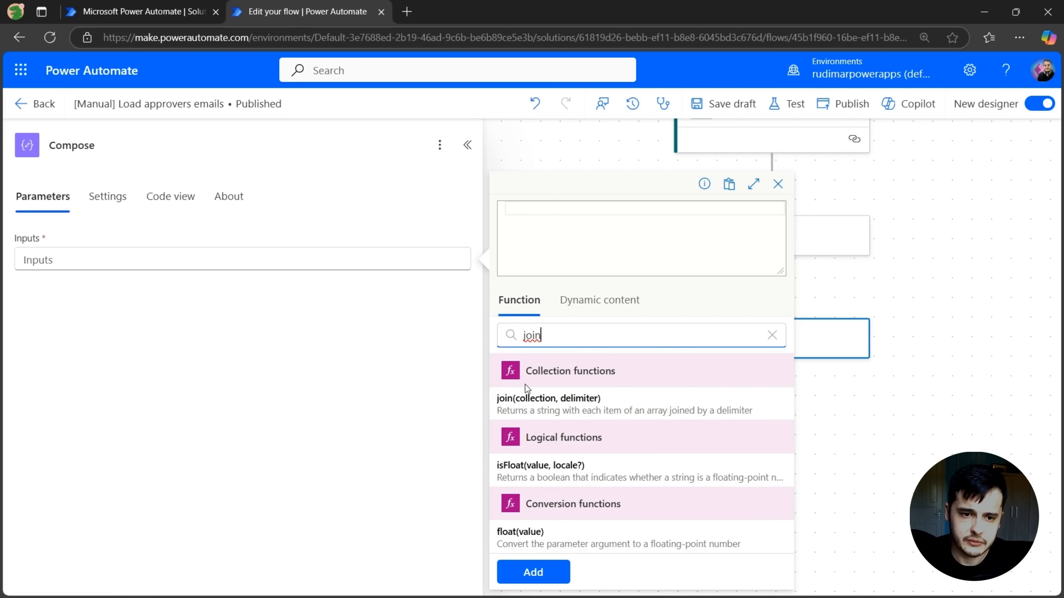
{"action": "left_click", "coordinate": [551, 405]}
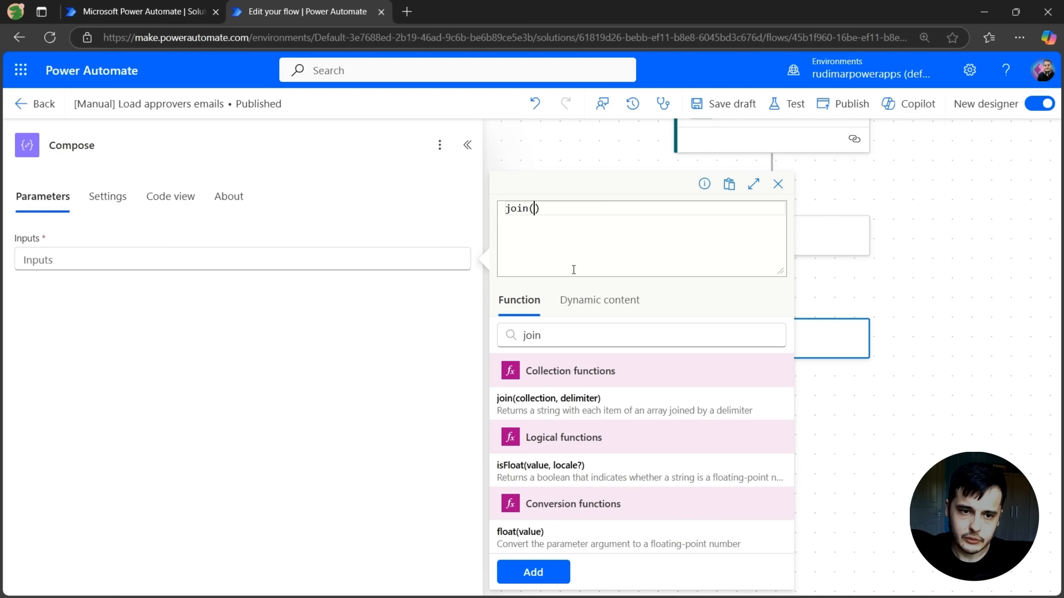
{"action": "left_click", "coordinate": [586, 299]}
{"action": "left_click", "coordinate": [536, 283]}
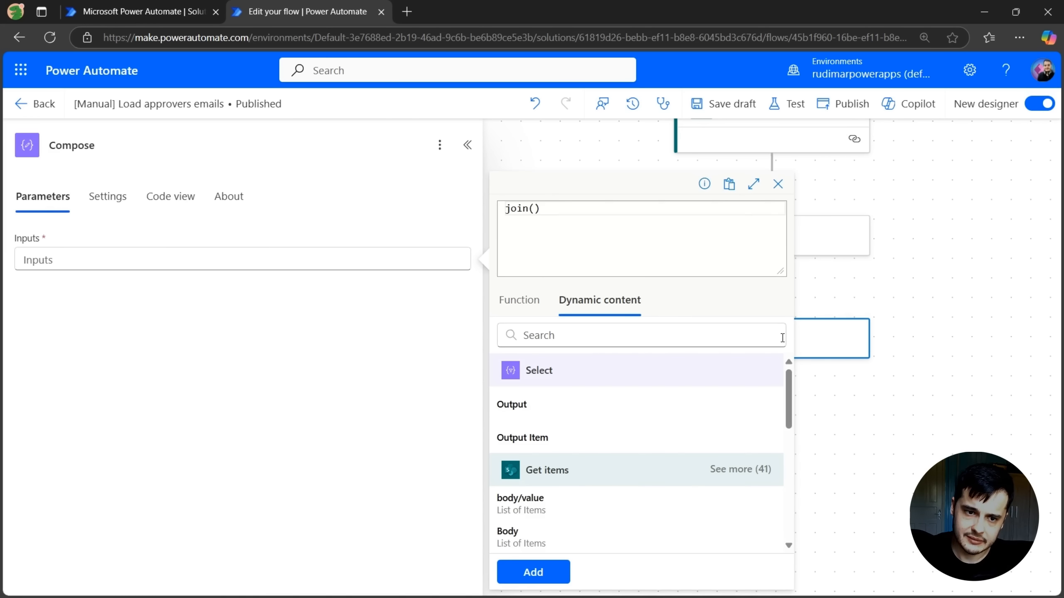
{"action": "left_click", "coordinate": [563, 407]}
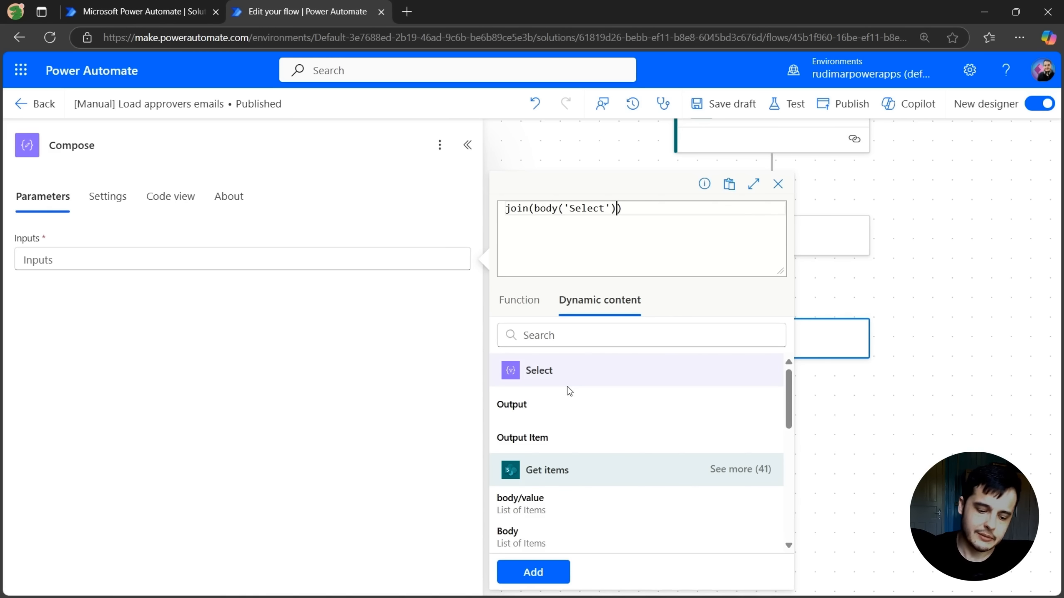
{"action": "type", "text": ","}
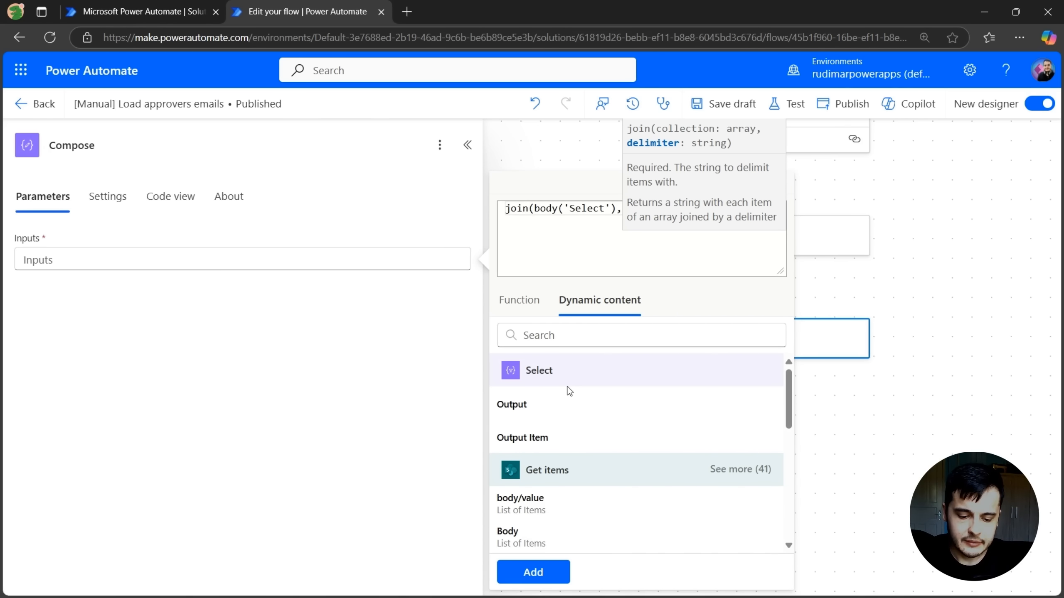
{"action": "type", "text": "';"}
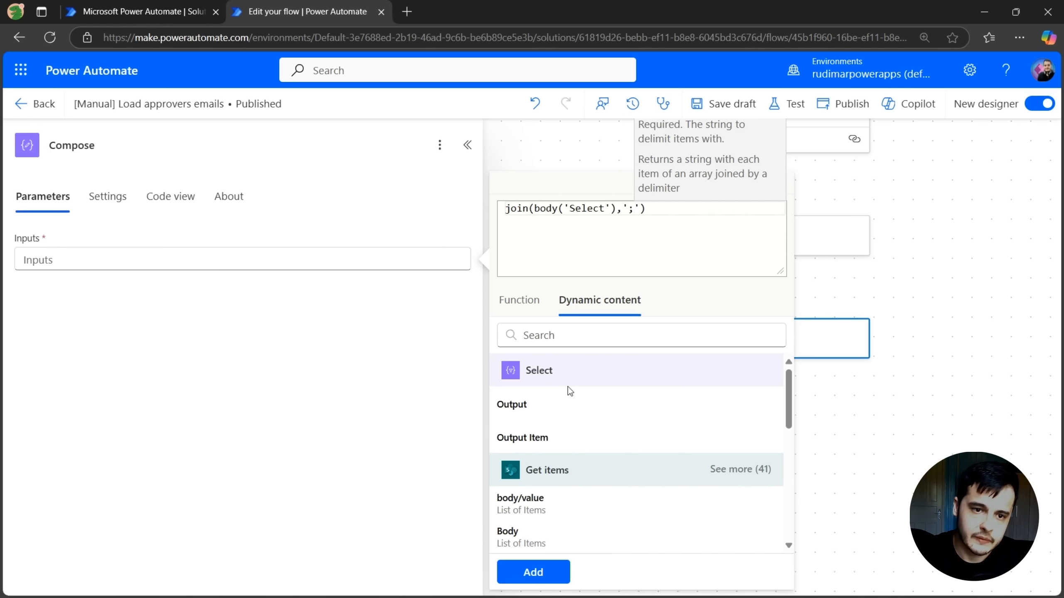
{"action": "left_click", "coordinate": [716, 301]}
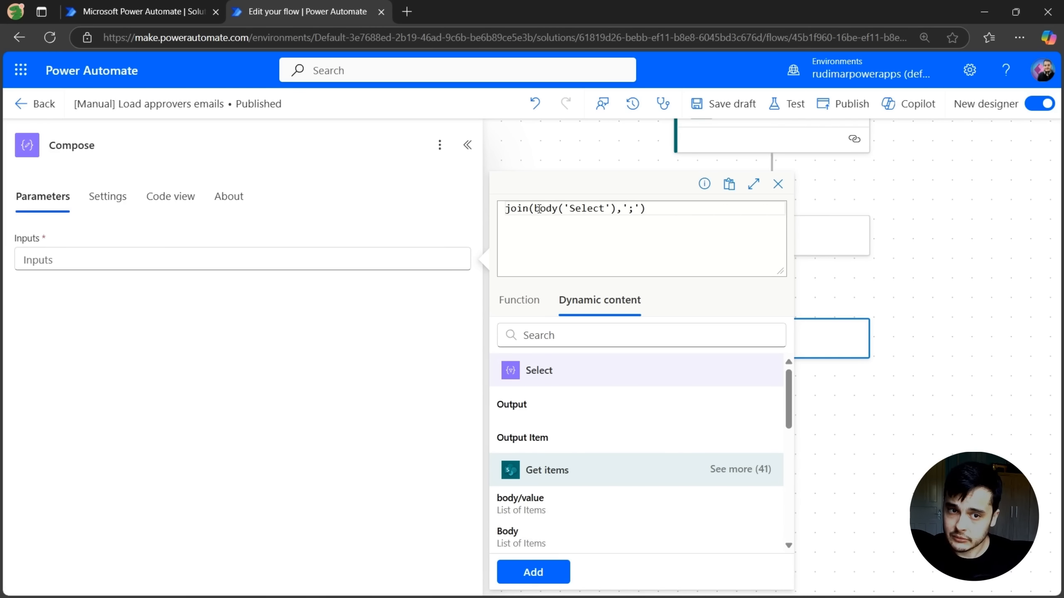
{"action": "left_click_drag", "start_coordinate": [534, 209], "coordinate": [640, 208]}
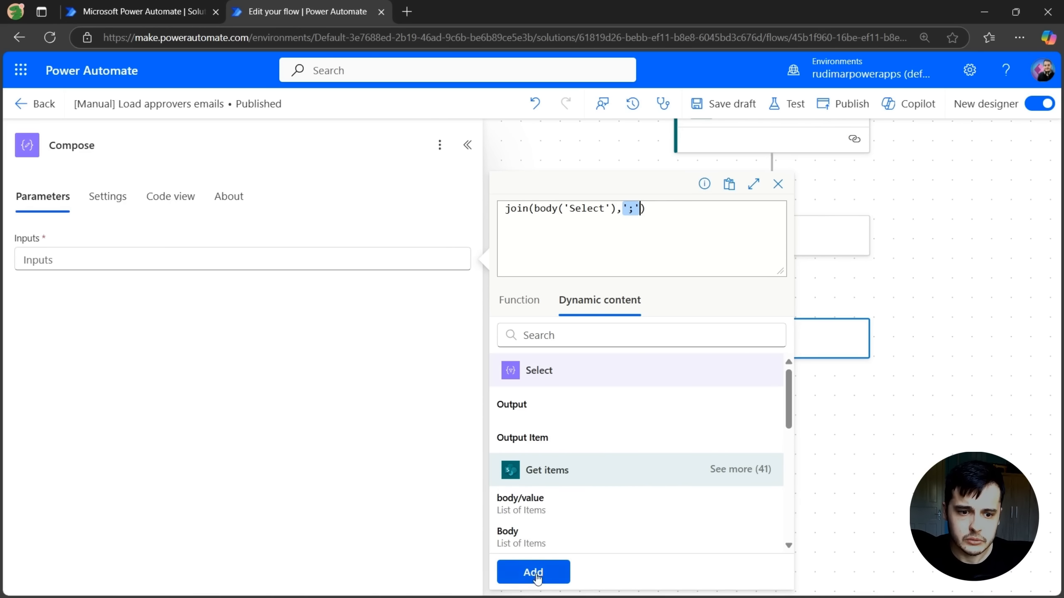
{"action": "left_click", "coordinate": [550, 573]}
Rename the Compose action to "Compose - concatenated emails"
{"action": "left_click", "coordinate": [151, 150]}
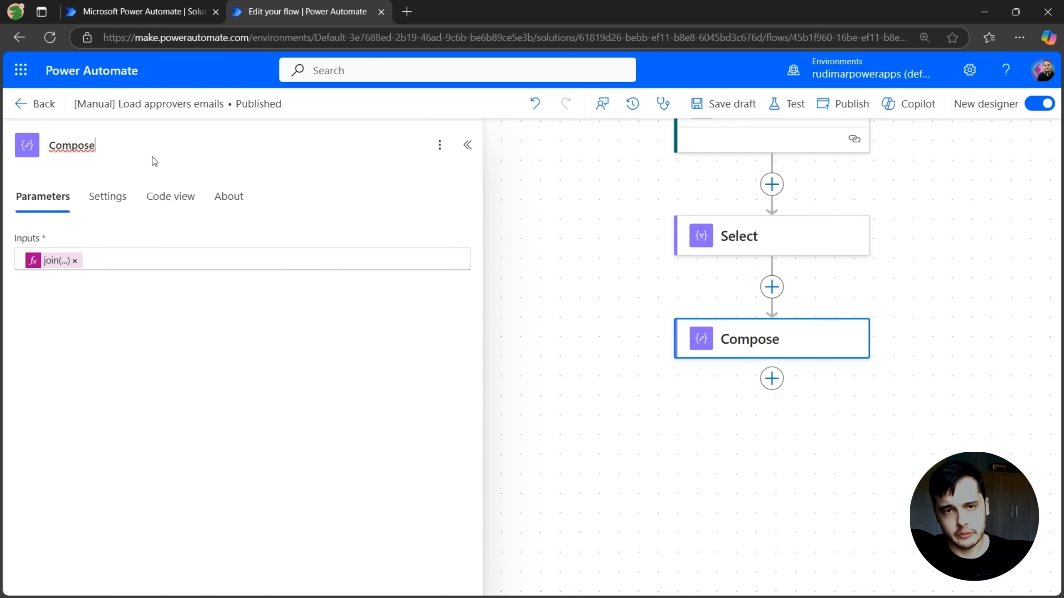
{"action": "type", "text": "- "}
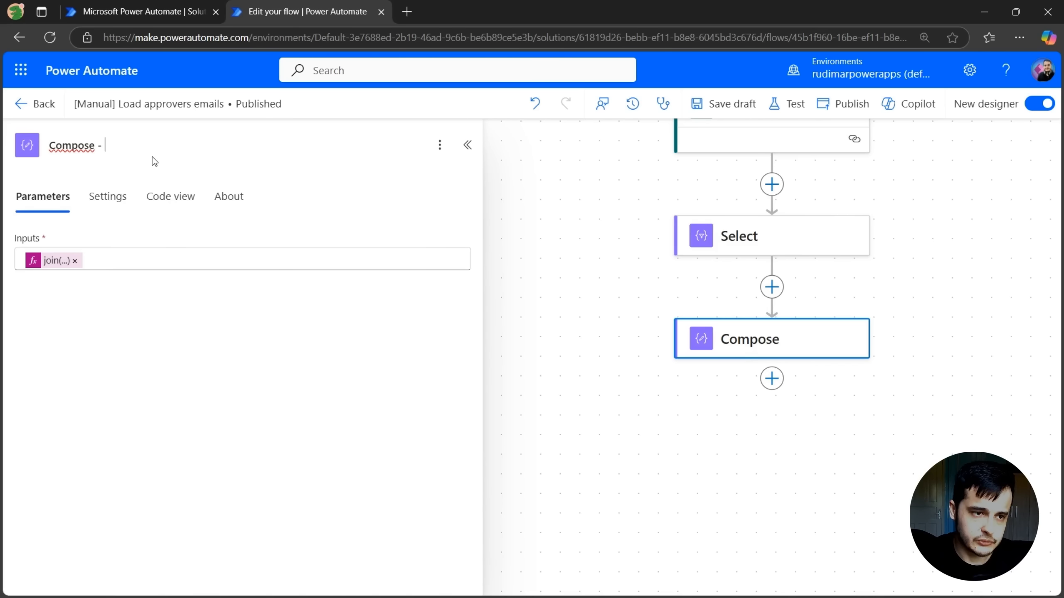
{"action": "type", "text": "concatenated"}
{"action": "key", "text": "BackSpace"}
{"action": "type", "text": "nated emails"}
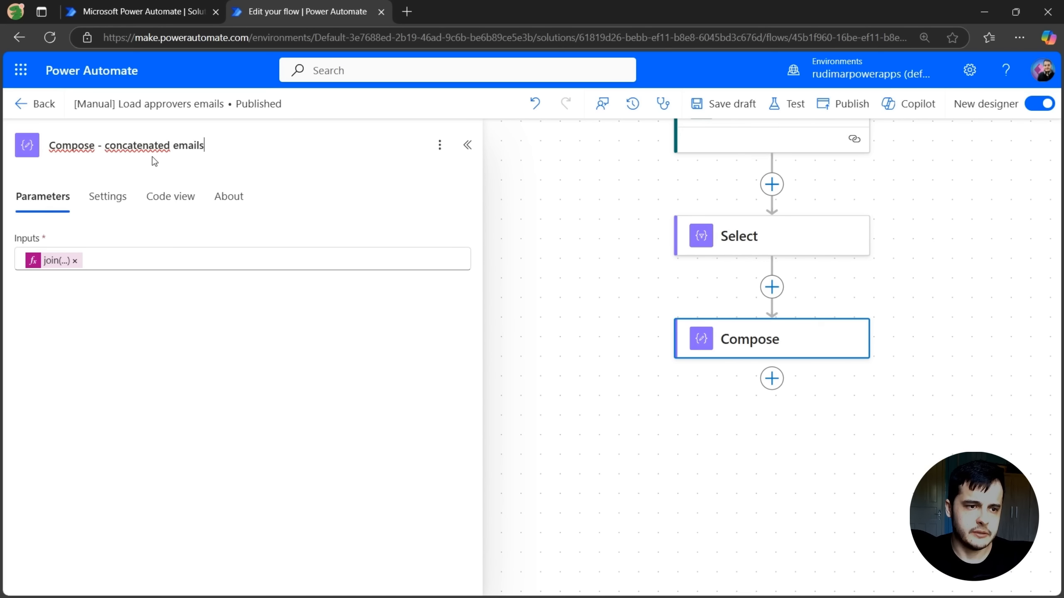
Rename the Select action to "Select - only email" and collapse the details panel
{"action": "left_click", "coordinate": [817, 253]}
{"action": "left_click", "coordinate": [110, 147]}
{"action": "type", "text": "- only email"}
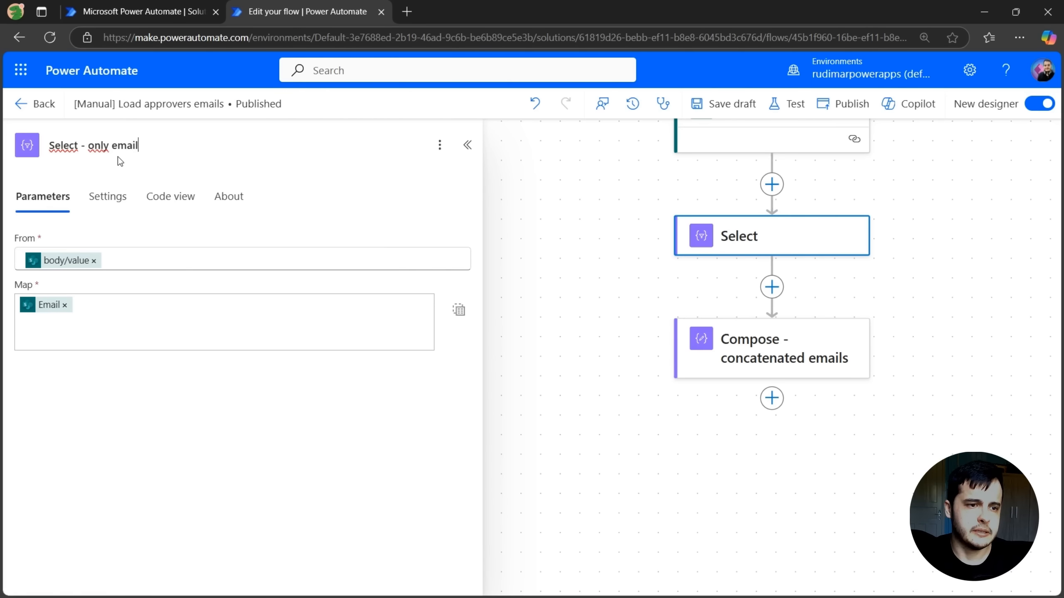
{"action": "left_click", "coordinate": [467, 145]}
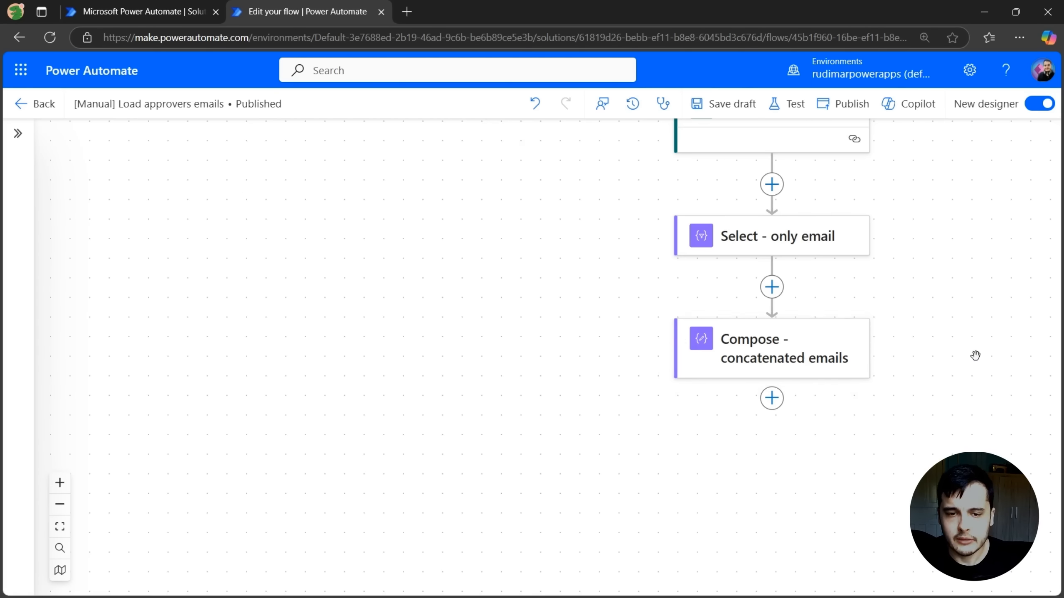
{"action": "left_click_drag", "start_coordinate": [974, 356], "coordinate": [941, 370]}
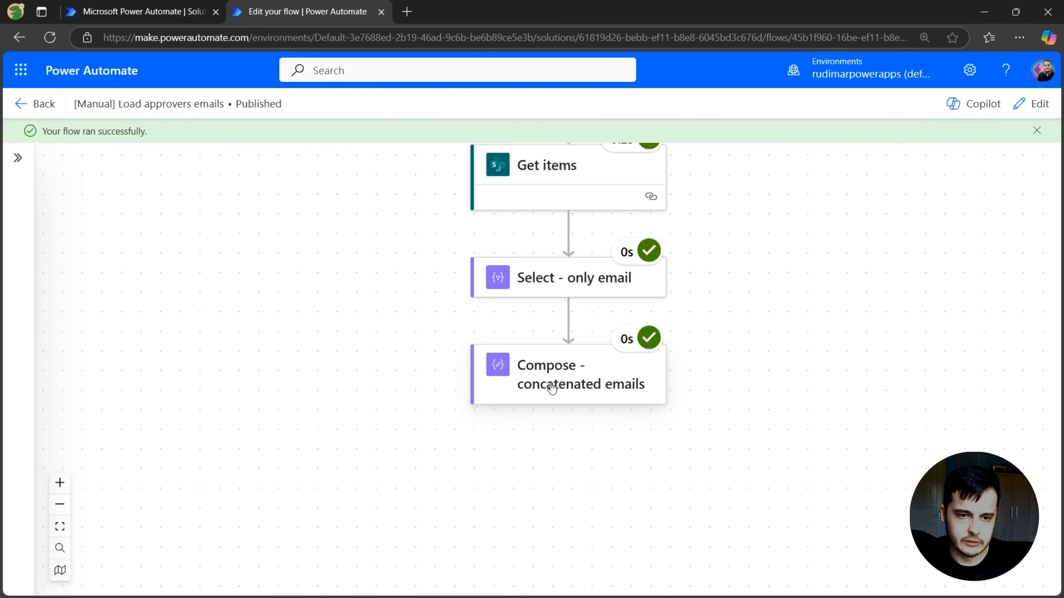
Test the flow and inspect the Compose action's concatenated email output from the run
{"action": "left_click", "coordinate": [552, 389]}
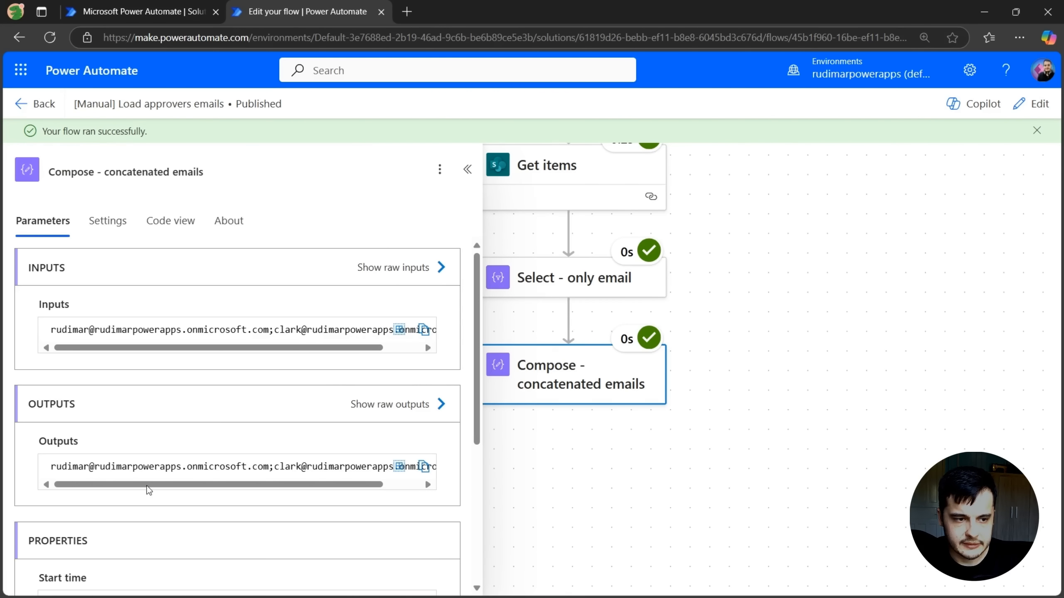
{"action": "left_click_drag", "start_coordinate": [139, 492], "coordinate": [209, 488]}
{"action": "left_click", "coordinate": [209, 489]}
{"action": "left_click_drag", "start_coordinate": [51, 467], "coordinate": [276, 466]}
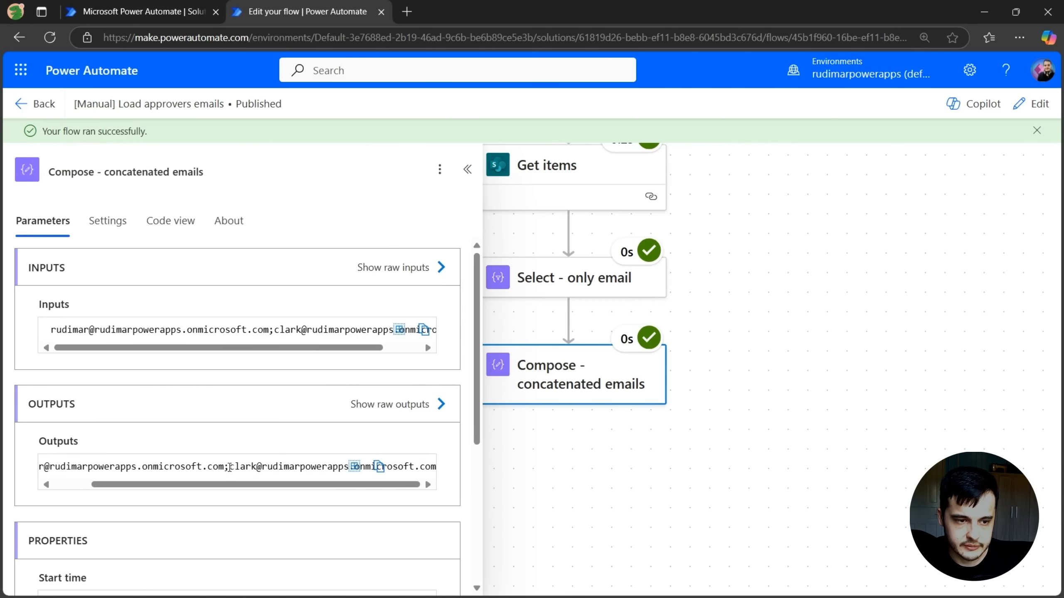
{"action": "left_click_drag", "start_coordinate": [229, 467], "coordinate": [226, 466]}
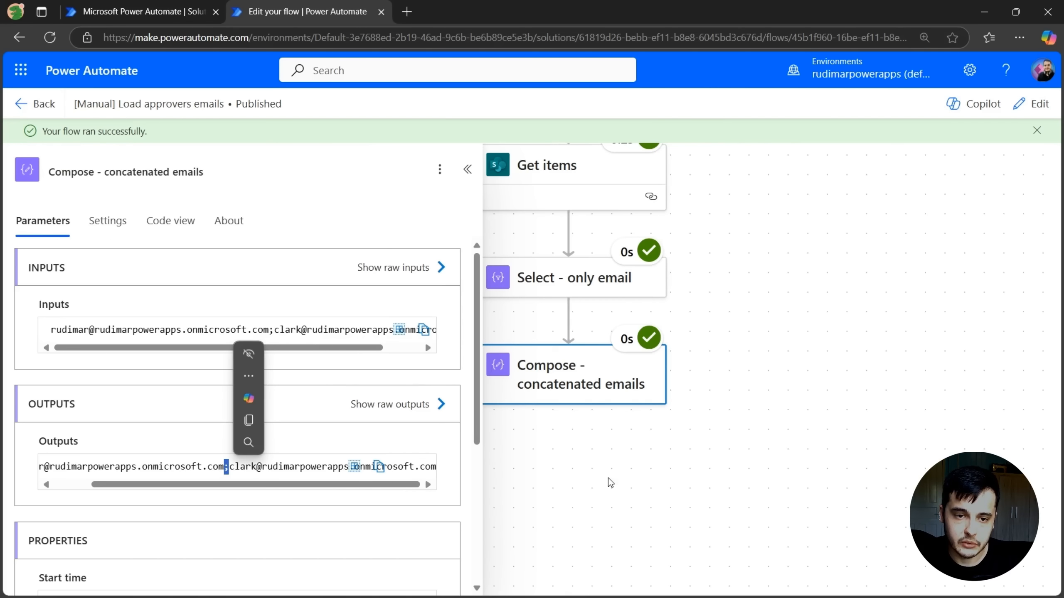
{"action": "left_click_drag", "start_coordinate": [797, 350], "coordinate": [862, 355]}
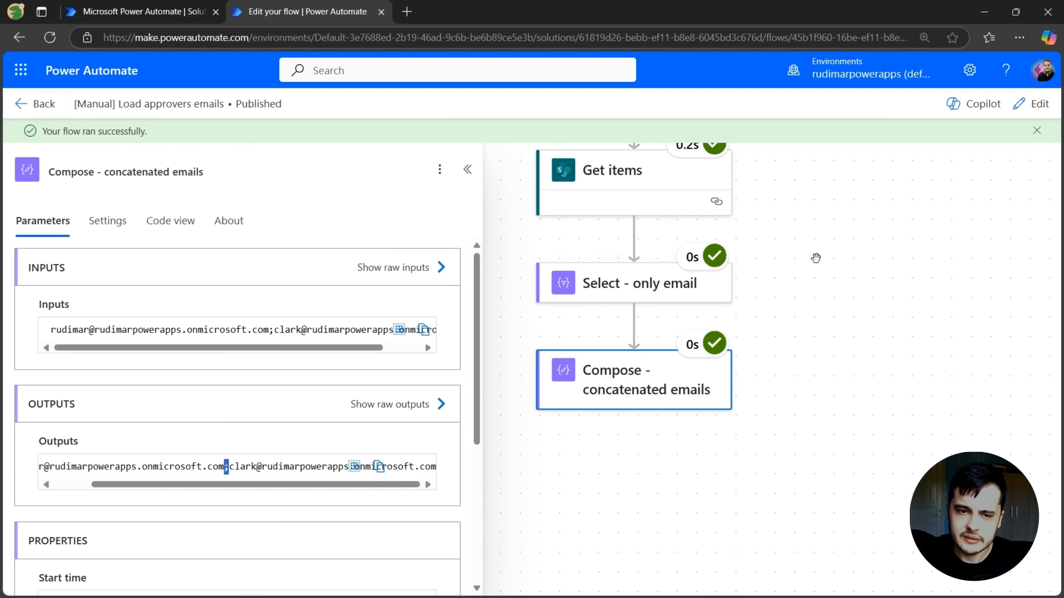
{"action": "scroll", "coordinate": [795, 289], "scroll_direction": "up", "scroll_amount": 1}
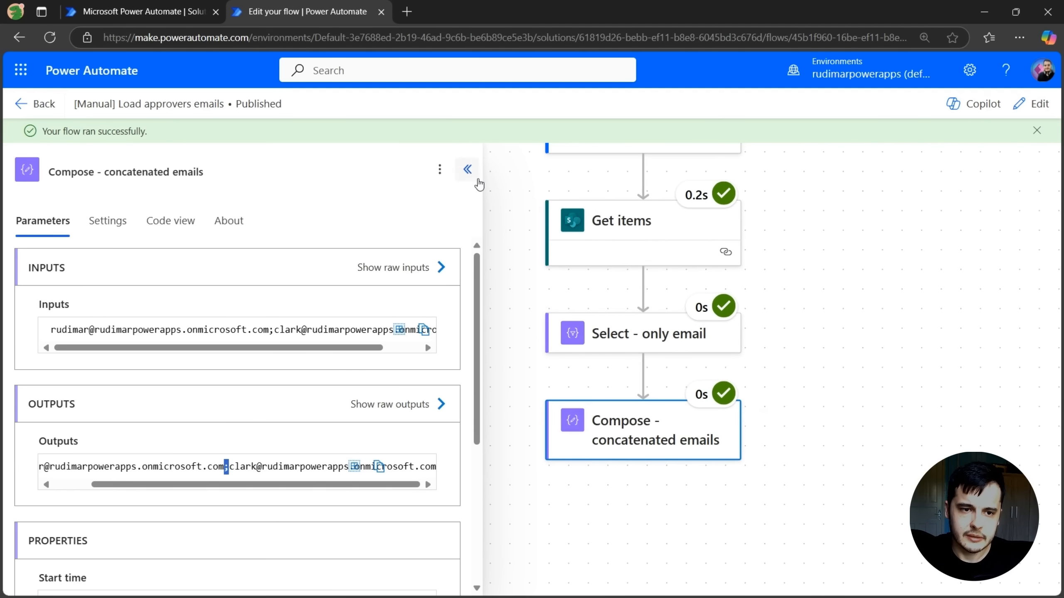
{"action": "left_click", "coordinate": [467, 169]}
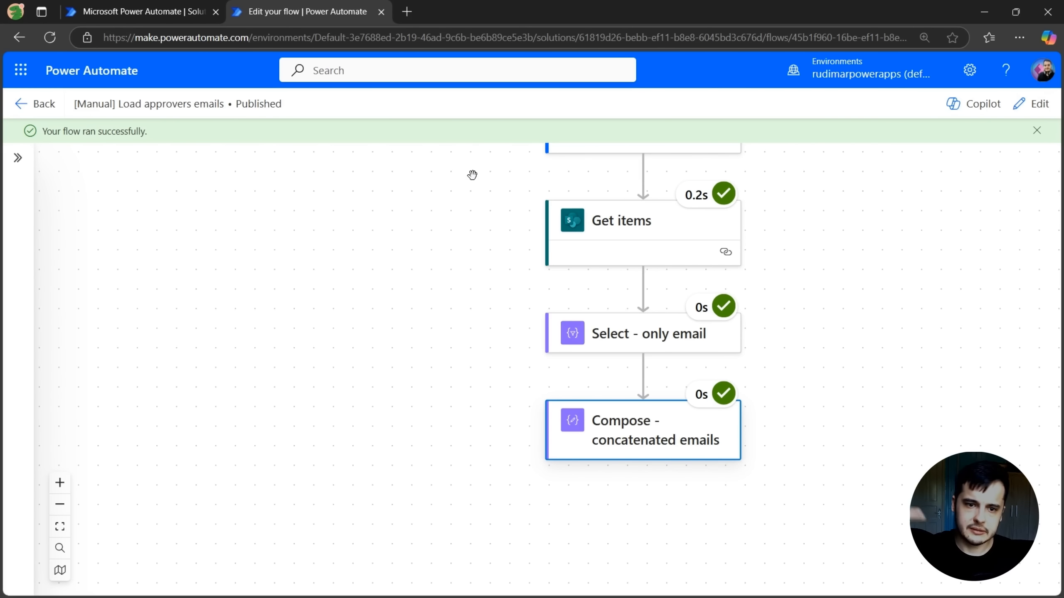